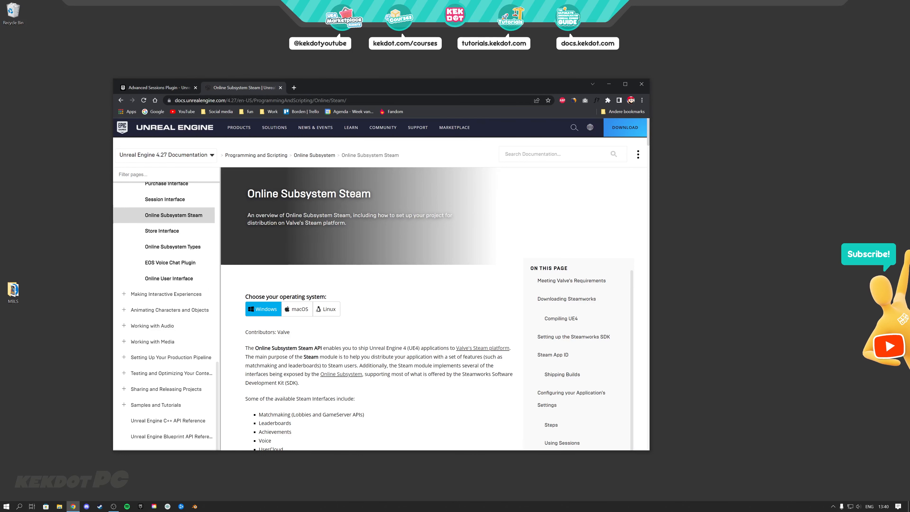
Open DefaultEngine.ini from the MBLS project's Config folder in Notepad.
{"action": "left_click", "coordinate": [154, 90]}
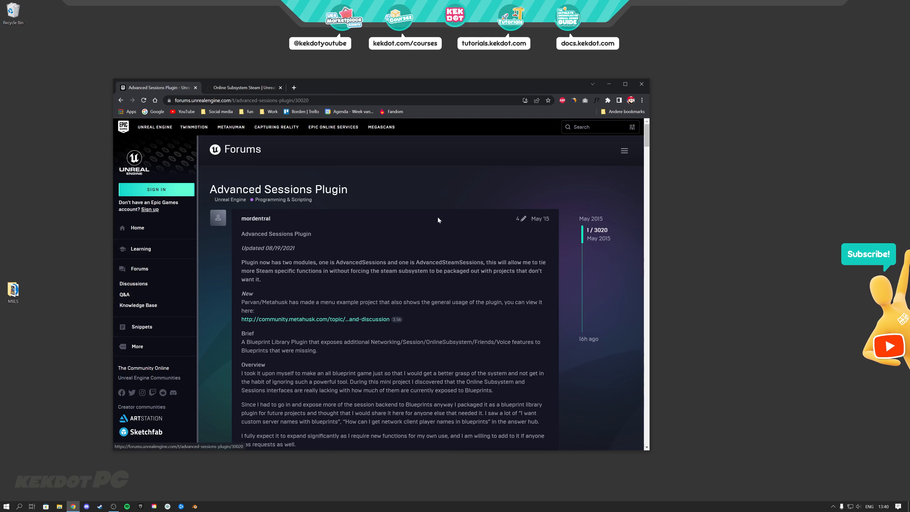
{"action": "scroll", "coordinate": [445, 245], "scroll_direction": "down", "scroll_amount": 1}
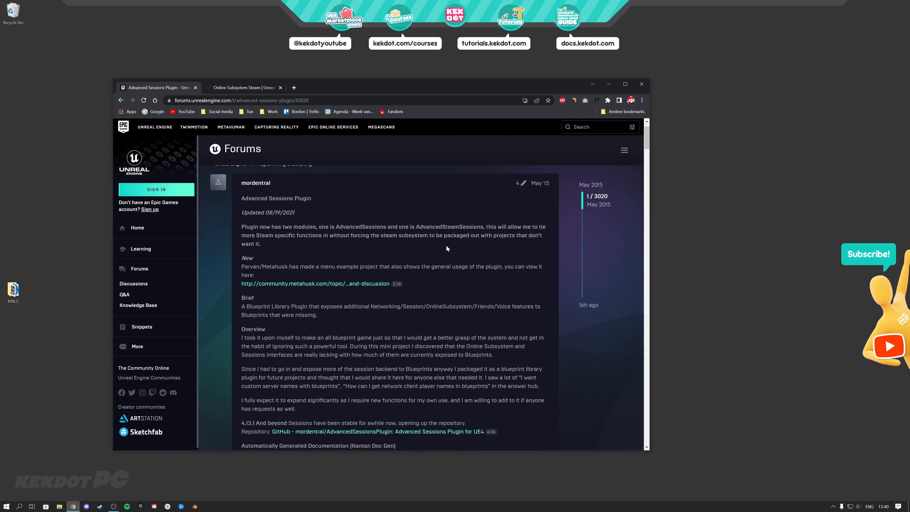
{"action": "double_click", "coordinate": [13, 291]}
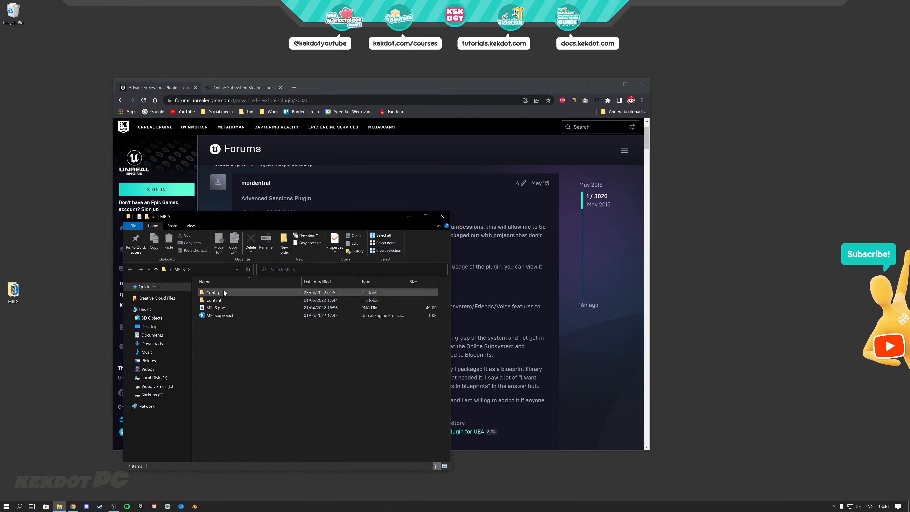
{"action": "left_click", "coordinate": [225, 293]}
{"action": "double_click", "coordinate": [224, 293]}
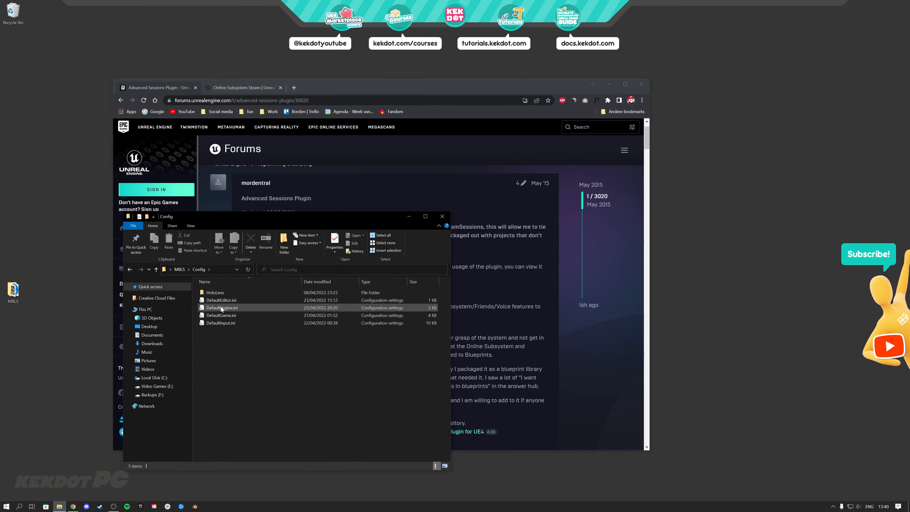
{"action": "double_click", "coordinate": [221, 308]}
{"action": "left_click_drag", "start_coordinate": [265, 366], "coordinate": [395, 459]}
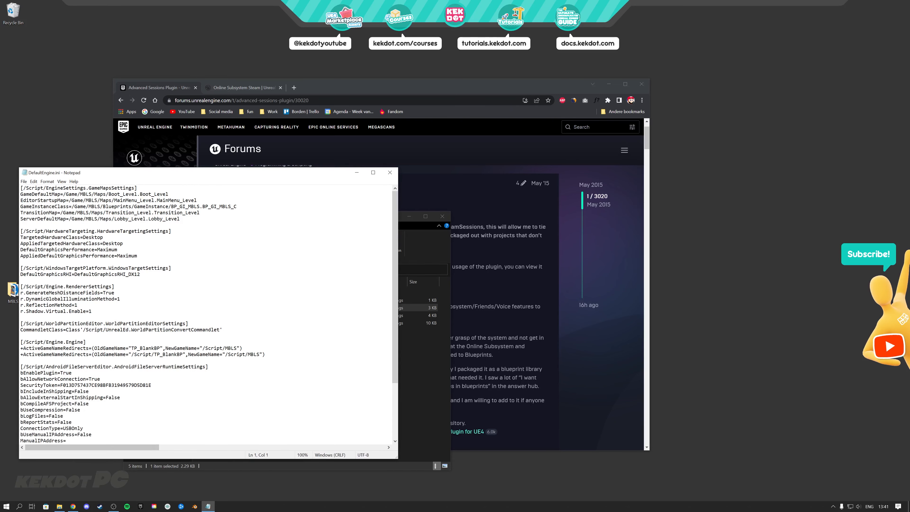
Copy the complete Finished Settings block for DefaultEngine.ini from the Online Subsystem Steam documentation page.
{"action": "left_click_drag", "start_coordinate": [350, 86], "coordinate": [559, 67]}
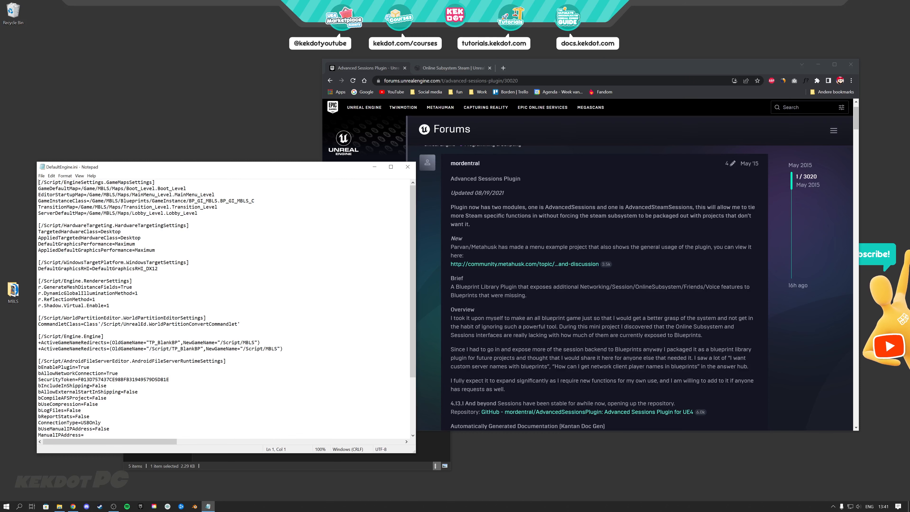
{"action": "left_click_drag", "start_coordinate": [525, 69], "coordinate": [538, 82]}
{"action": "left_click", "coordinate": [459, 80]}
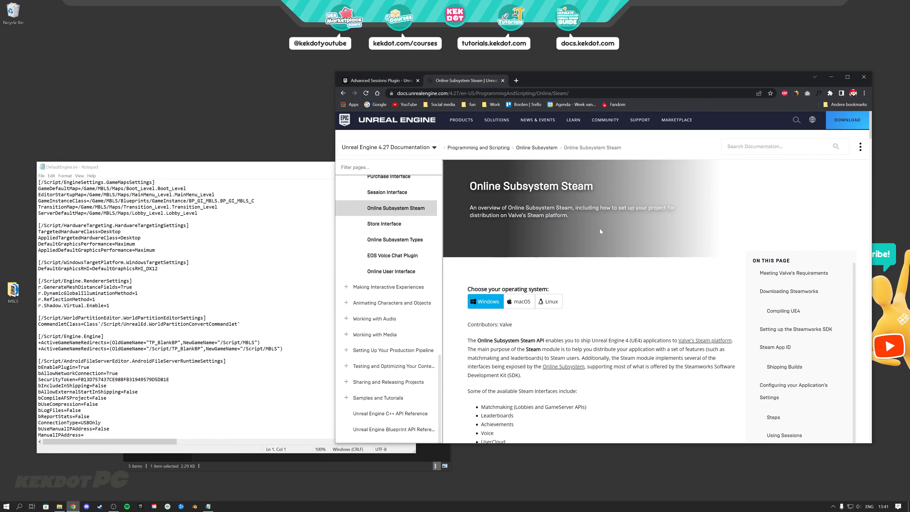
{"action": "scroll", "coordinate": [599, 229], "scroll_direction": "down", "scroll_amount": 6}
{"action": "scroll", "coordinate": [601, 231], "scroll_direction": "down", "scroll_amount": 20}
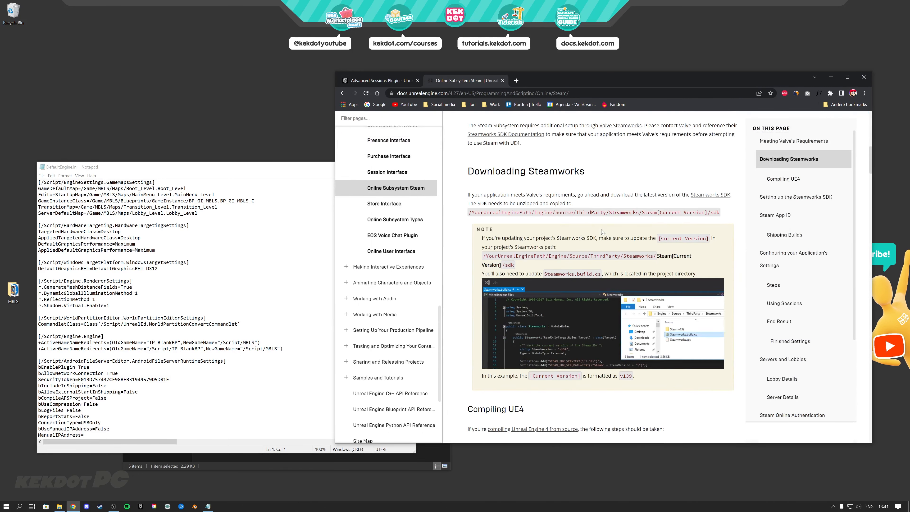
{"action": "scroll", "coordinate": [601, 231], "scroll_direction": "down", "scroll_amount": 15}
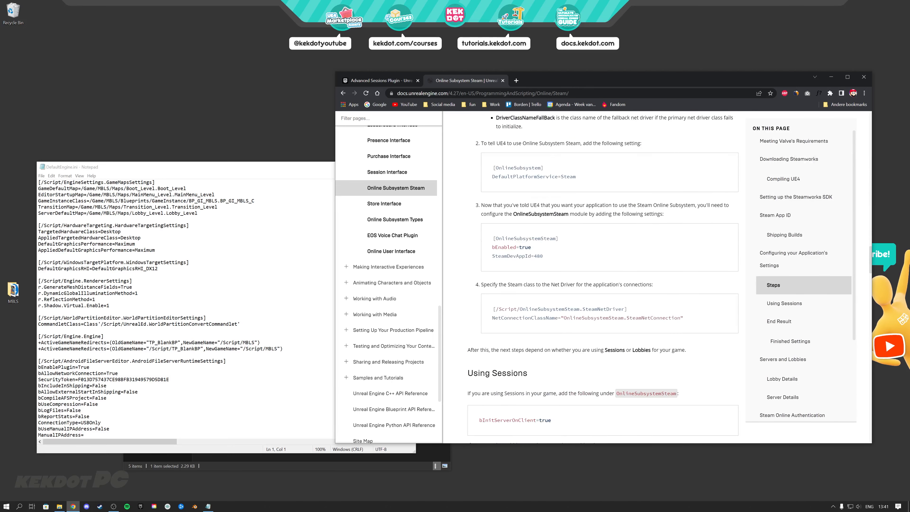
{"action": "scroll", "coordinate": [602, 231], "scroll_direction": "up", "scroll_amount": 2}
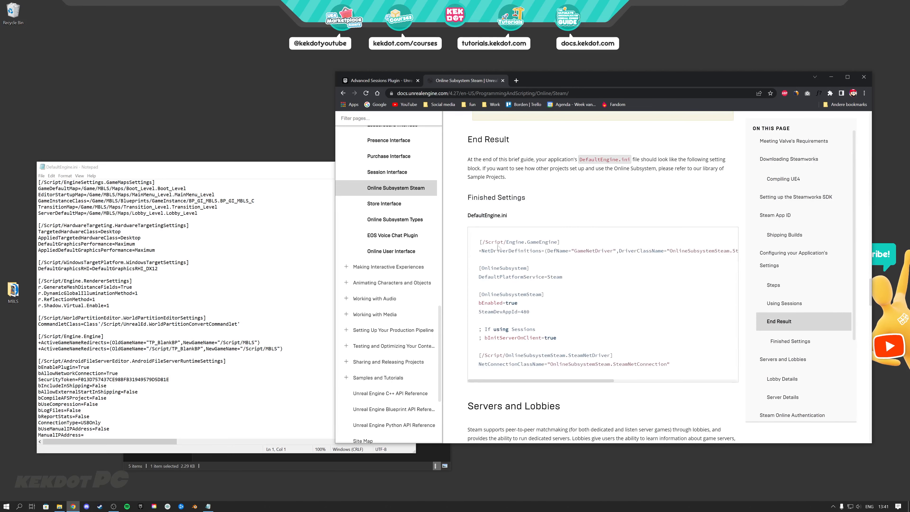
{"action": "left_click_drag", "start_coordinate": [467, 198], "coordinate": [544, 201]}
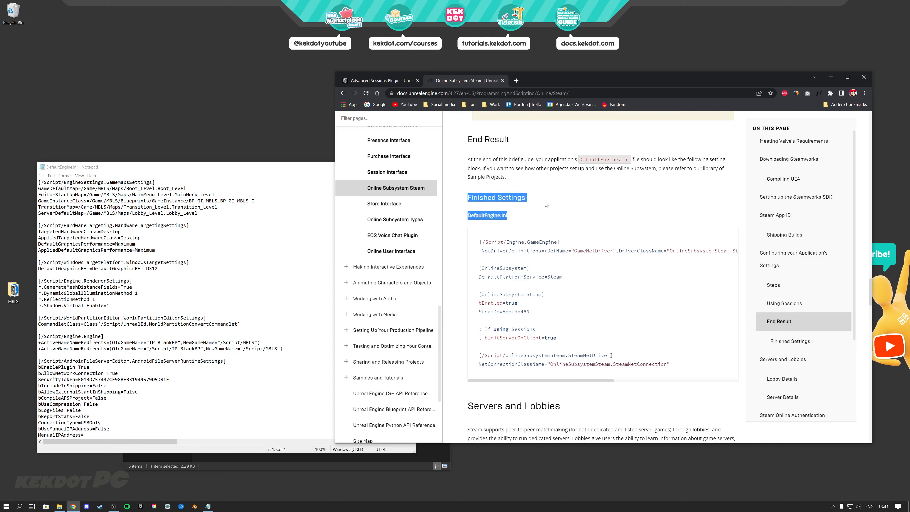
{"action": "left_click", "coordinate": [544, 201]}
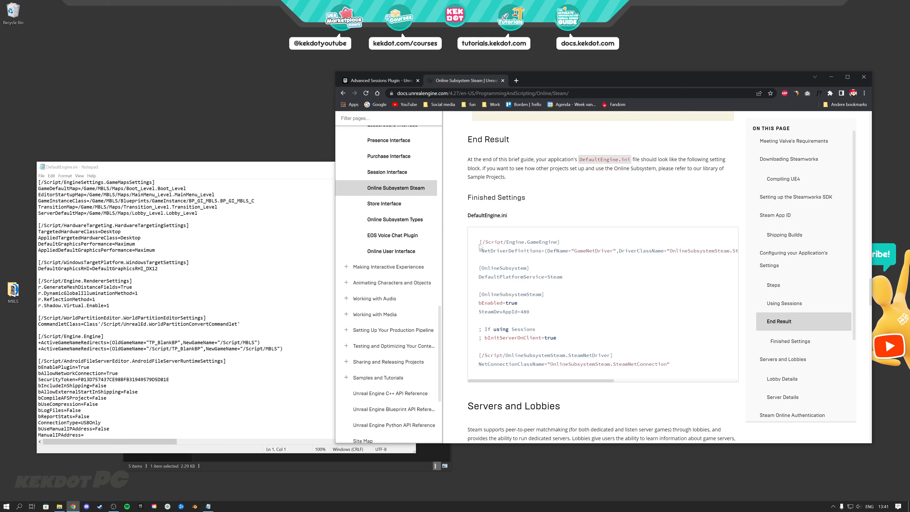
{"action": "left_click_drag", "start_coordinate": [479, 242], "coordinate": [684, 367]}
{"action": "key", "text": "ctrl+c"}
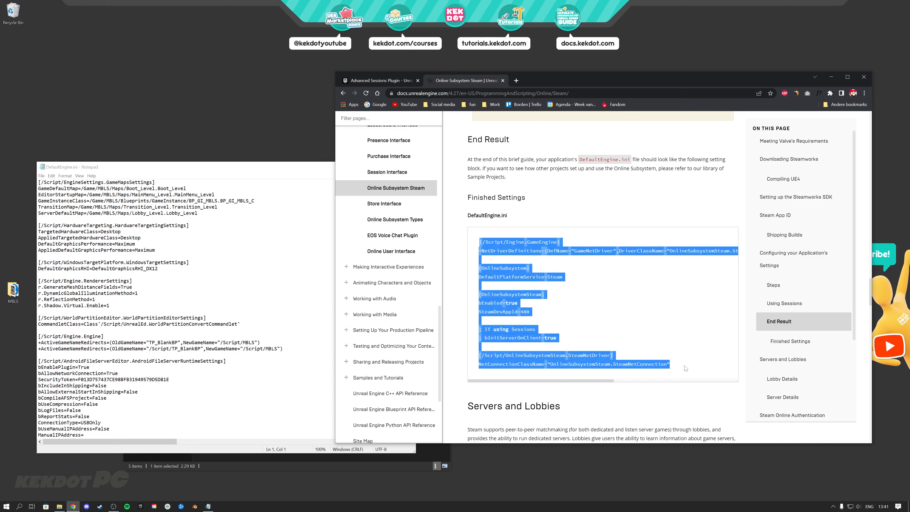
Paste the copied Steam settings at the end of DefaultEngine.ini, below the audio settings, then save and close the file.
{"action": "key", "text": "alt+Tab"}
{"action": "key", "text": "ctrl+End"}
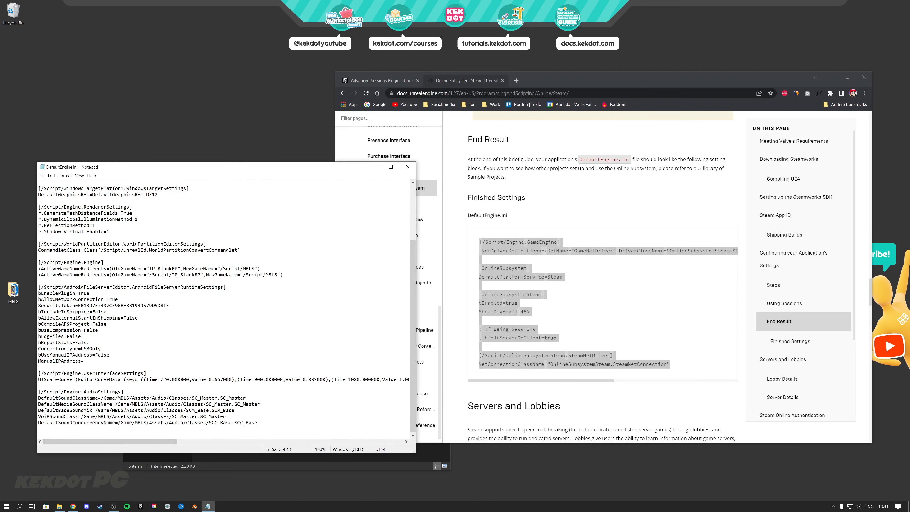
{"action": "key", "text": "Return"}
{"action": "key", "text": "Return"}
{"action": "key", "text": "Return"}
{"action": "key", "text": "ctrl+v"}
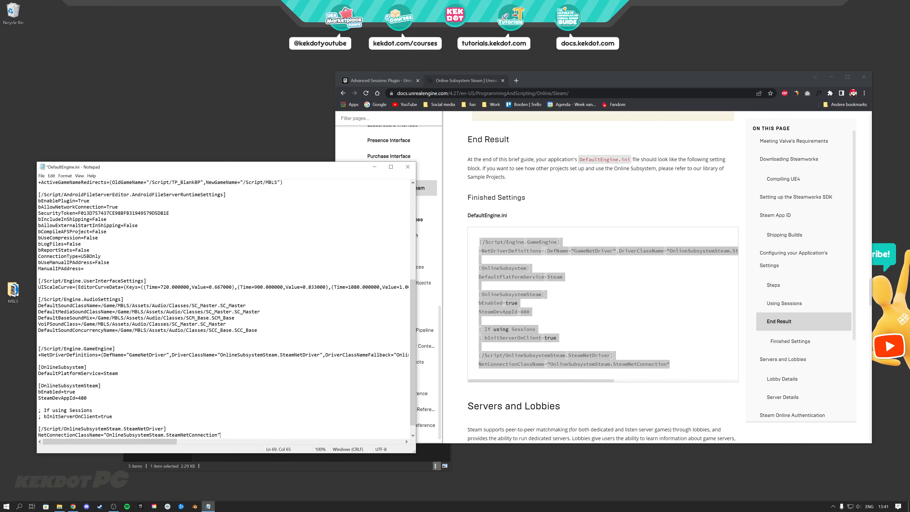
{"action": "scroll", "coordinate": [223, 309], "scroll_direction": "down", "scroll_amount": 1}
{"action": "key", "text": "ctrl+s"}
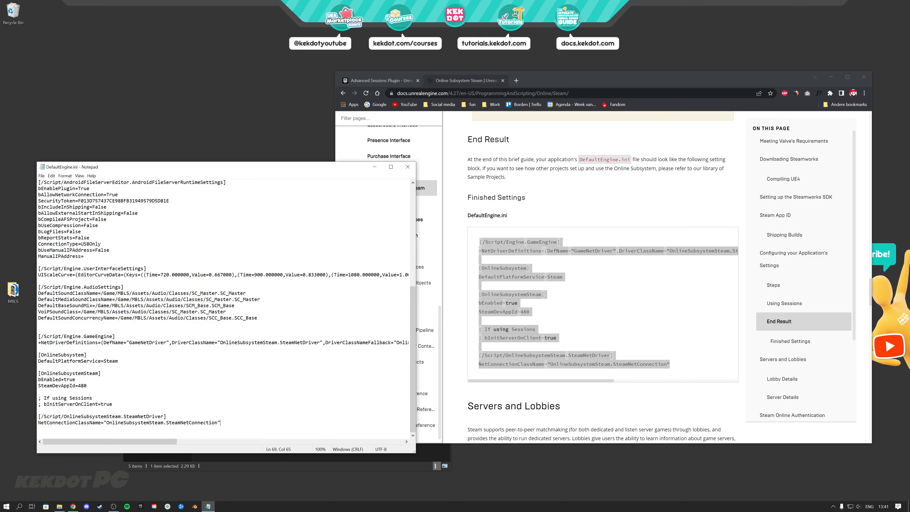
{"action": "left_click", "coordinate": [407, 166]}
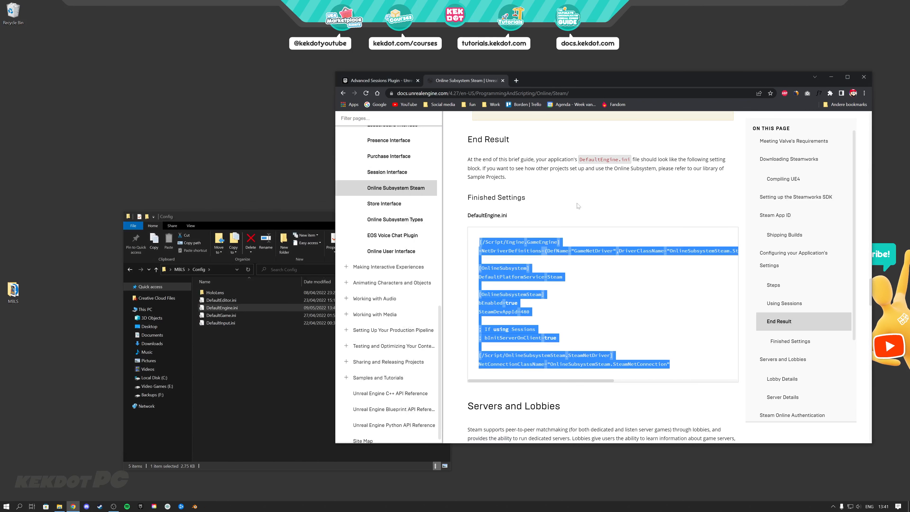
Close the Online Subsystem Steam documentation page and go back up to the MBLS project folder.
{"action": "left_click", "coordinate": [581, 208]}
{"action": "left_click", "coordinate": [503, 80]}
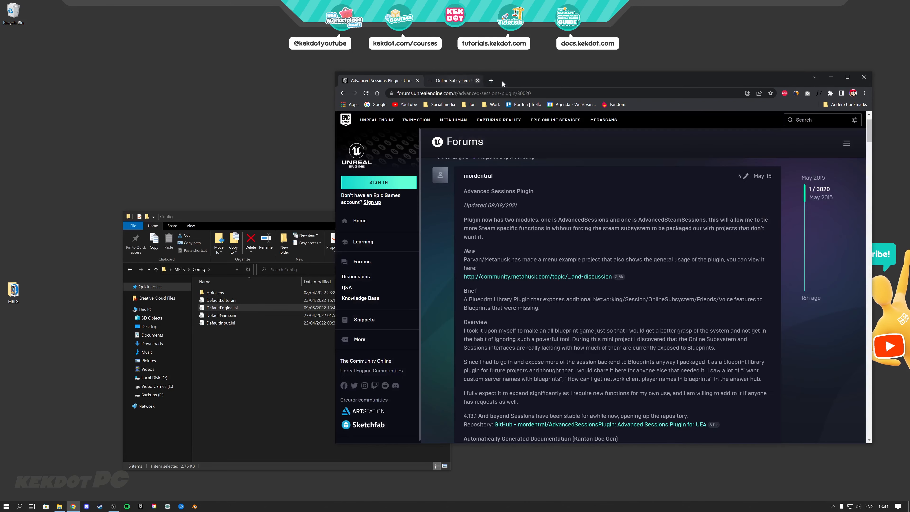
{"action": "left_click", "coordinate": [297, 213]}
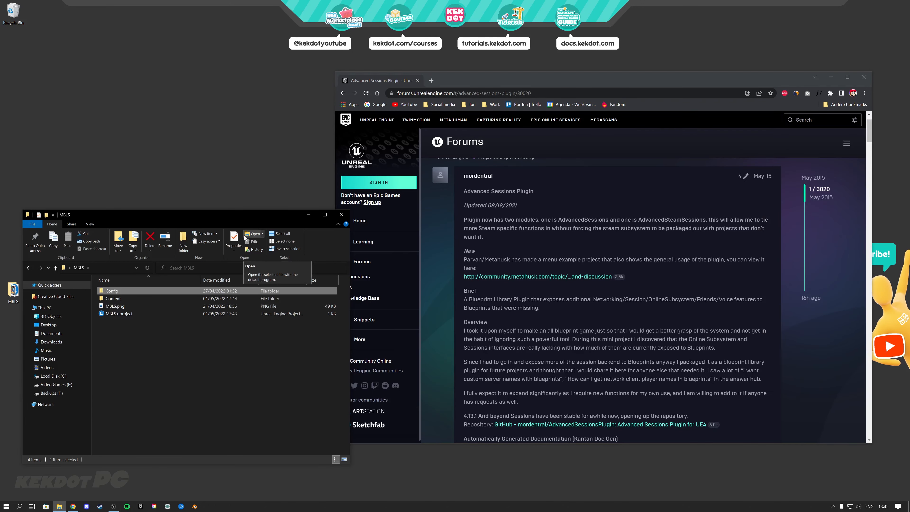
Open the Advanced Sessions Plugin GitHub repository from the forum post and check which engine version branches it offers.
{"action": "left_click", "coordinate": [557, 232]}
{"action": "scroll", "coordinate": [554, 238], "scroll_direction": "down", "scroll_amount": 5}
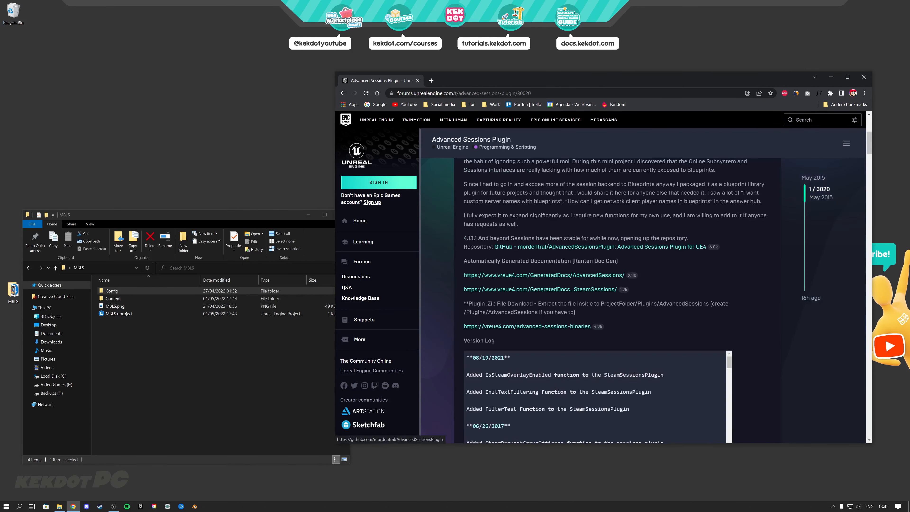
{"action": "right_click", "coordinate": [507, 249]}
{"action": "left_click", "coordinate": [530, 255]}
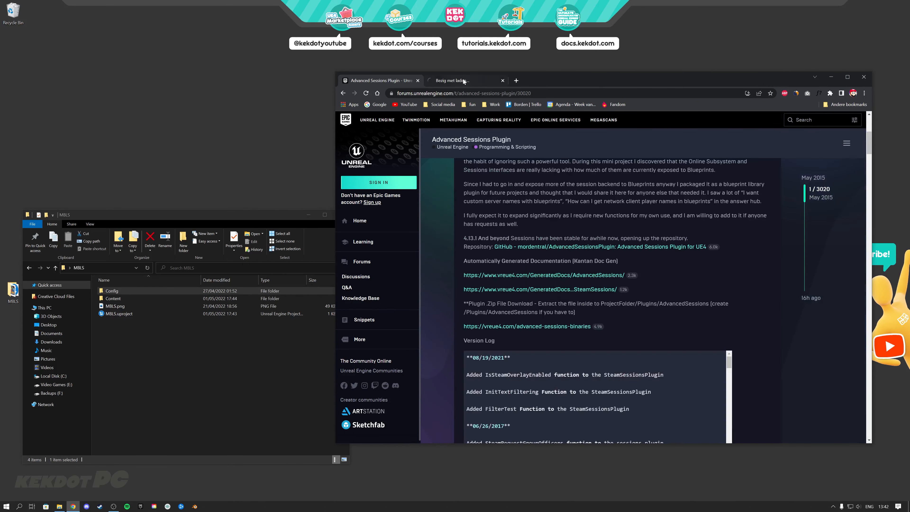
{"action": "left_click", "coordinate": [465, 81]}
{"action": "left_click", "coordinate": [405, 190]}
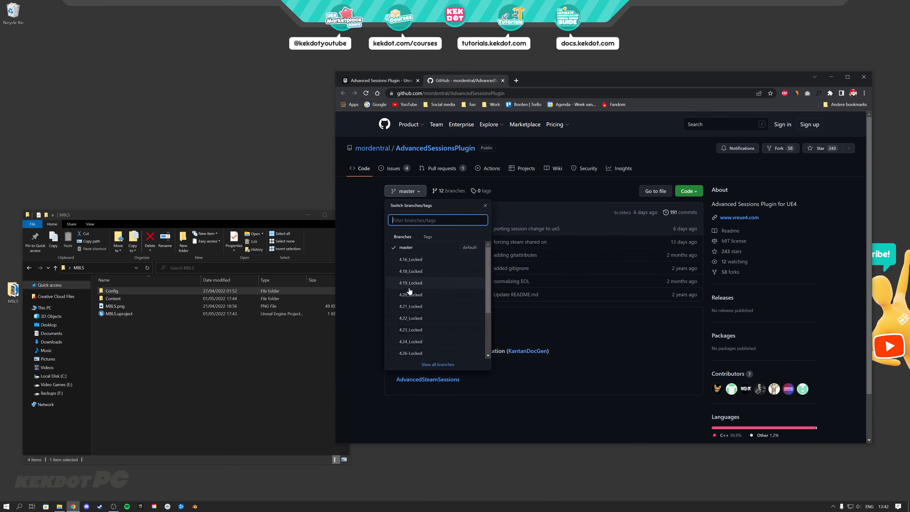
{"action": "scroll", "coordinate": [410, 292], "scroll_direction": "down", "scroll_amount": 2}
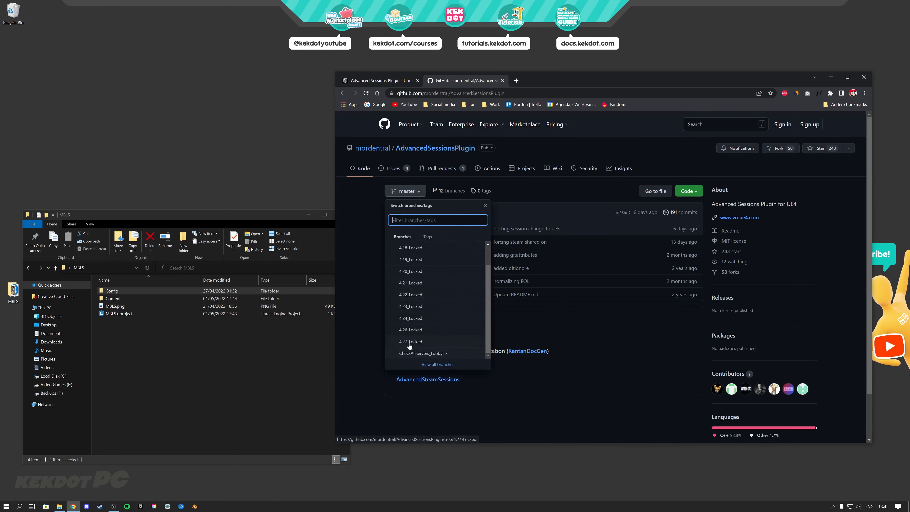
{"action": "key", "text": "Escape"}
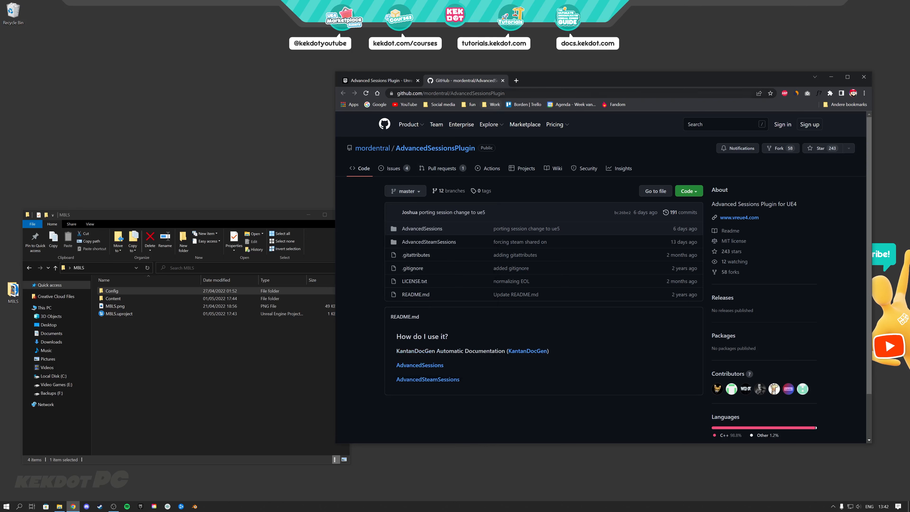
{"action": "left_click", "coordinate": [503, 81]}
Open the precompiled Advanced Sessions binaries page linked in the forum post.
{"action": "scroll", "coordinate": [553, 253], "scroll_direction": "down", "scroll_amount": 1}
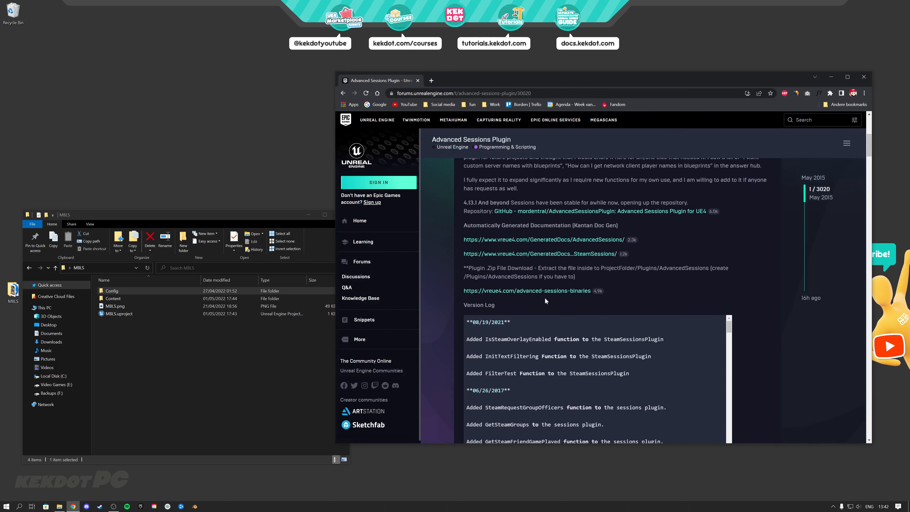
{"action": "right_click", "coordinate": [501, 291]}
{"action": "left_click", "coordinate": [509, 296]}
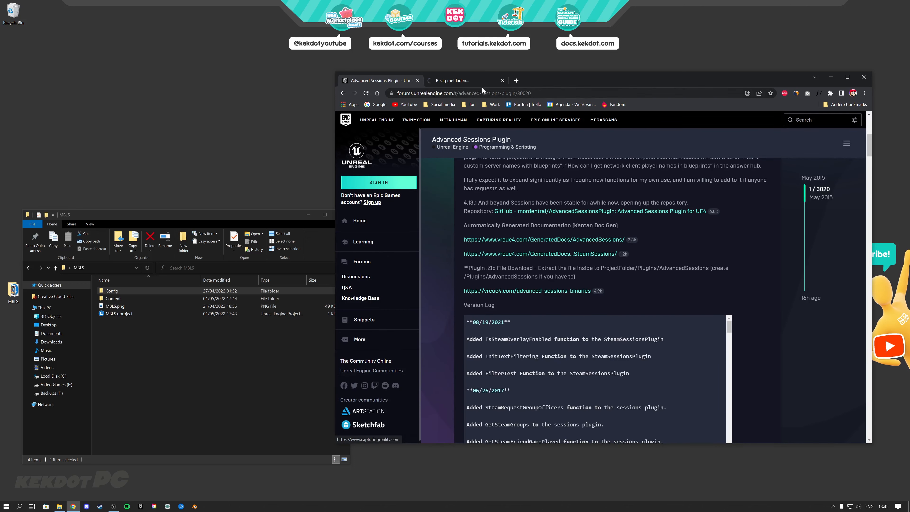
{"action": "left_click", "coordinate": [452, 81]}
{"action": "scroll", "coordinate": [537, 305], "scroll_direction": "down", "scroll_amount": 3}
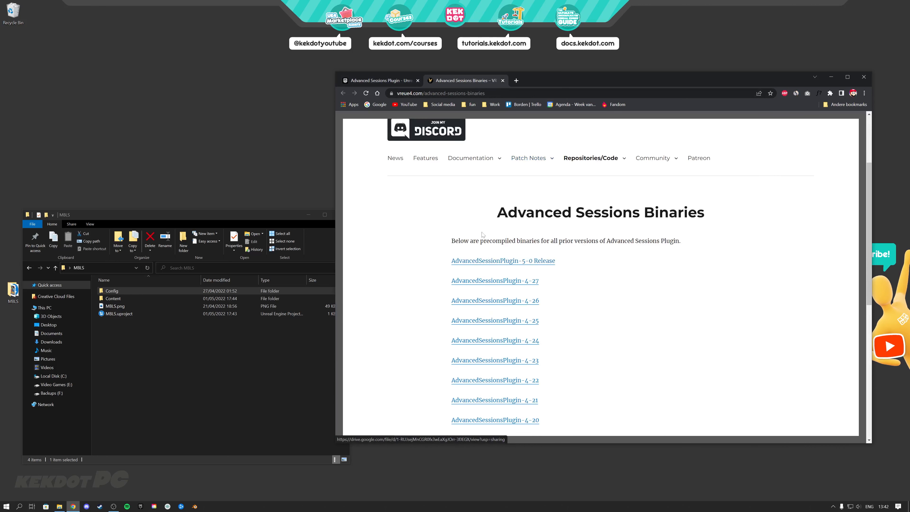
Download the plugin's 5.0 release, AdvancedSessions-50.zip, from Google Drive and put the archive on the desktop.
{"action": "key", "text": "ctrl+Tab"}
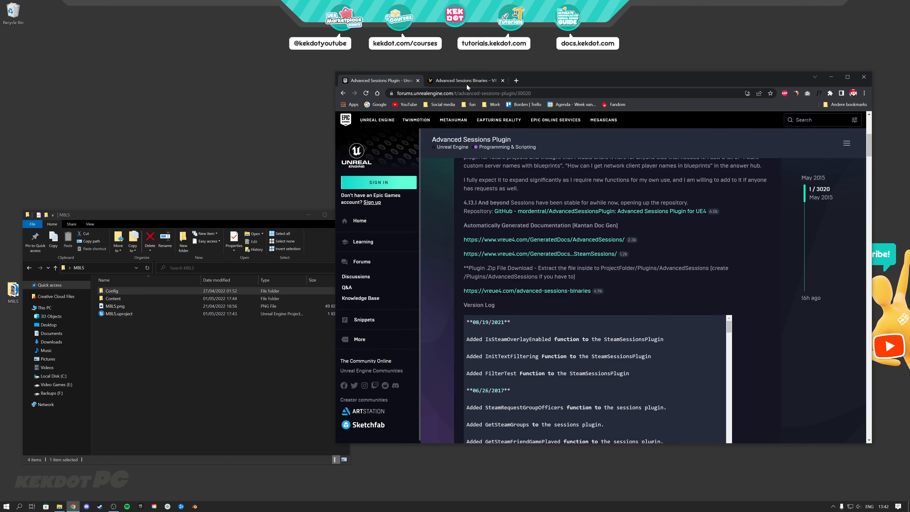
{"action": "key", "text": "ctrl+Tab"}
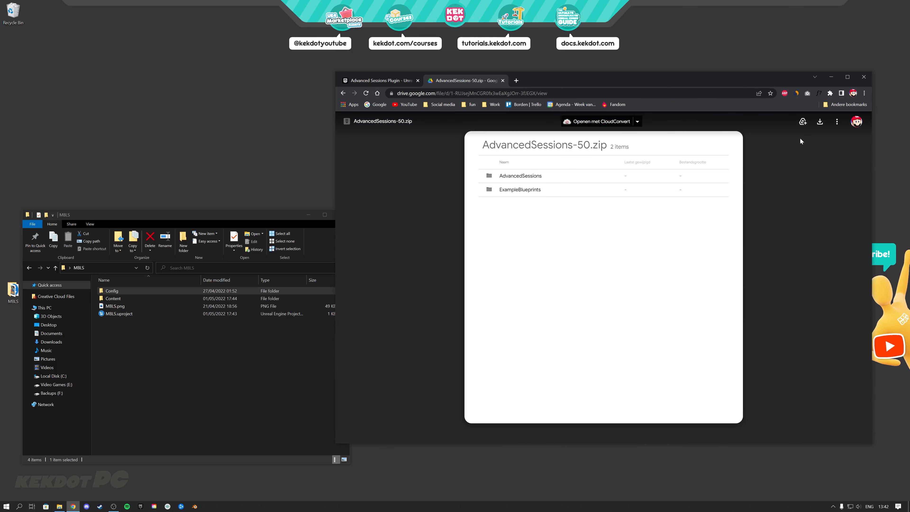
{"action": "left_click", "coordinate": [819, 122]}
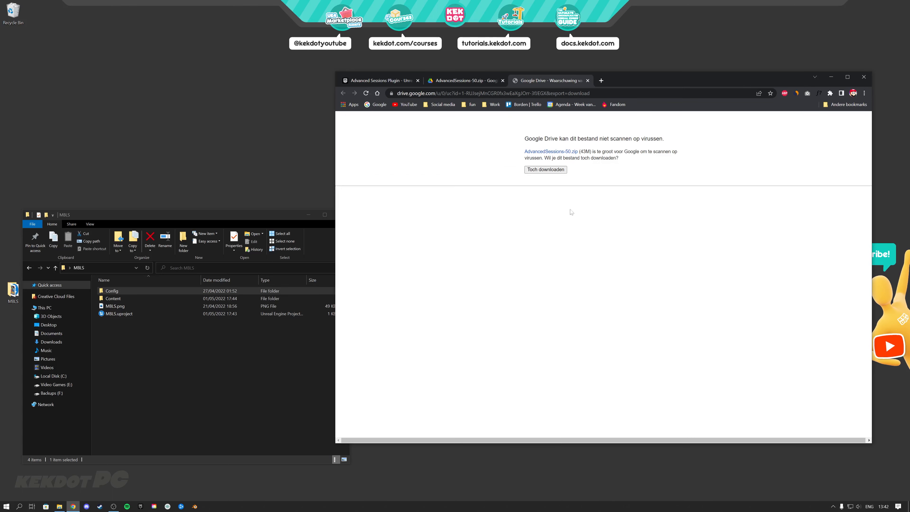
{"action": "left_click", "coordinate": [552, 172]}
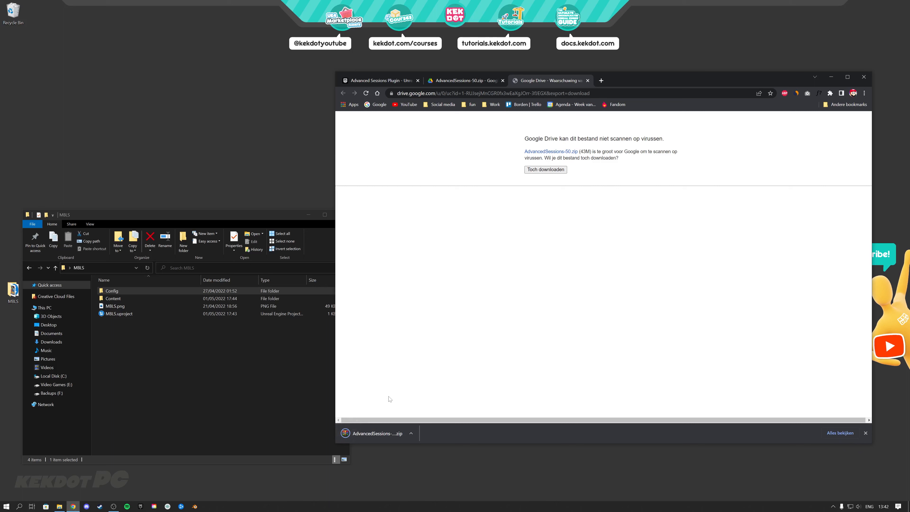
{"action": "left_click_drag", "start_coordinate": [356, 433], "coordinate": [99, 109]}
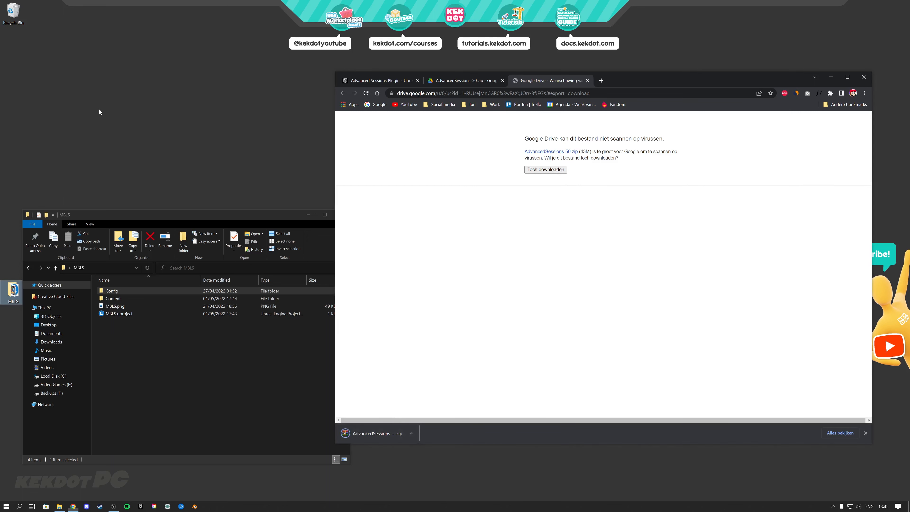
Close the download pages, minimize the browser and open the AdvancedSessions-50.zip archive from the desktop.
{"action": "left_click", "coordinate": [587, 80]}
{"action": "left_click", "coordinate": [503, 81]}
{"action": "left_click_drag", "start_coordinate": [565, 84], "coordinate": [588, 84]}
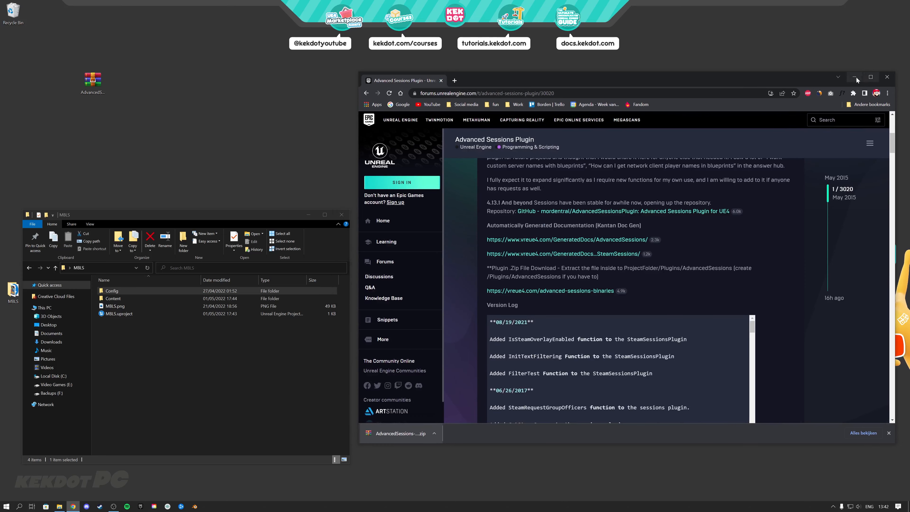
{"action": "left_click", "coordinate": [854, 76]}
{"action": "left_click_drag", "start_coordinate": [196, 216], "coordinate": [546, 203]}
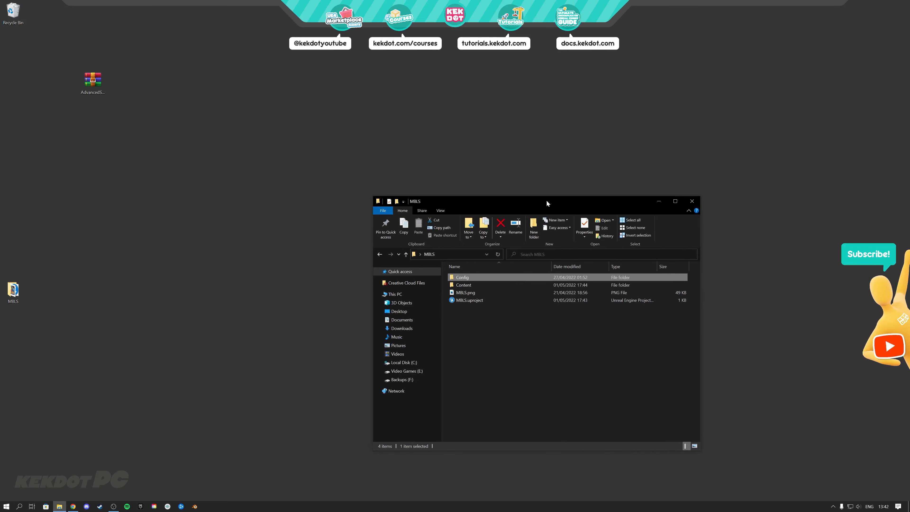
{"action": "double_click", "coordinate": [92, 81]}
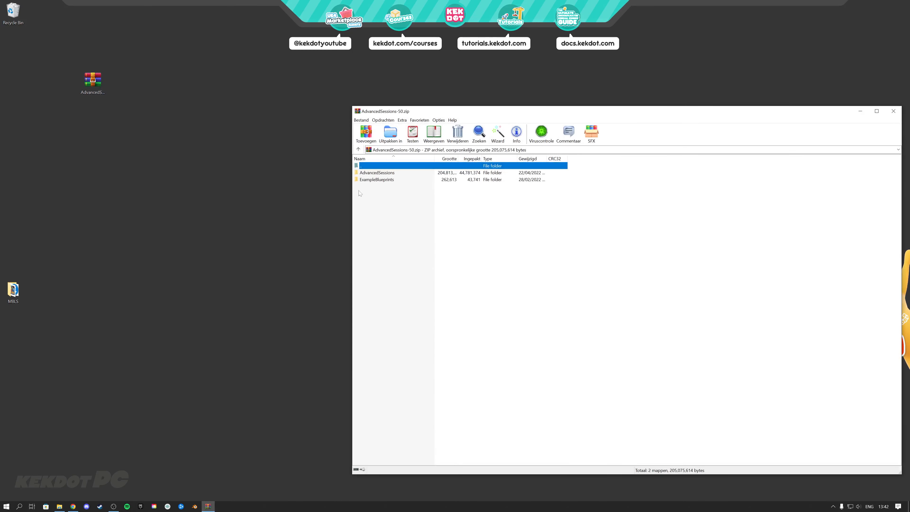
Extract the AdvancedSessions and ExampleBlueprints folders from the archive to the desktop and close the archive.
{"action": "left_click_drag", "start_coordinate": [376, 182], "coordinate": [371, 173]}
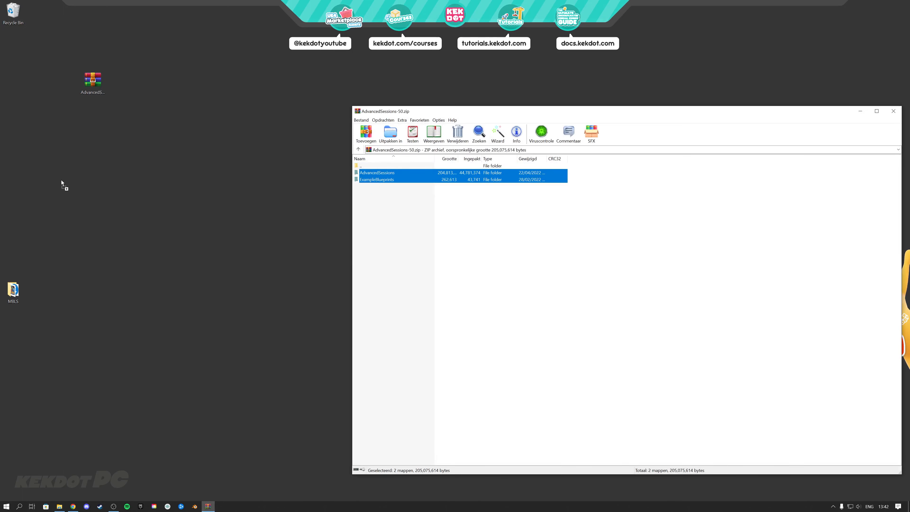
{"action": "left_click_drag", "start_coordinate": [61, 180], "coordinate": [62, 179]}
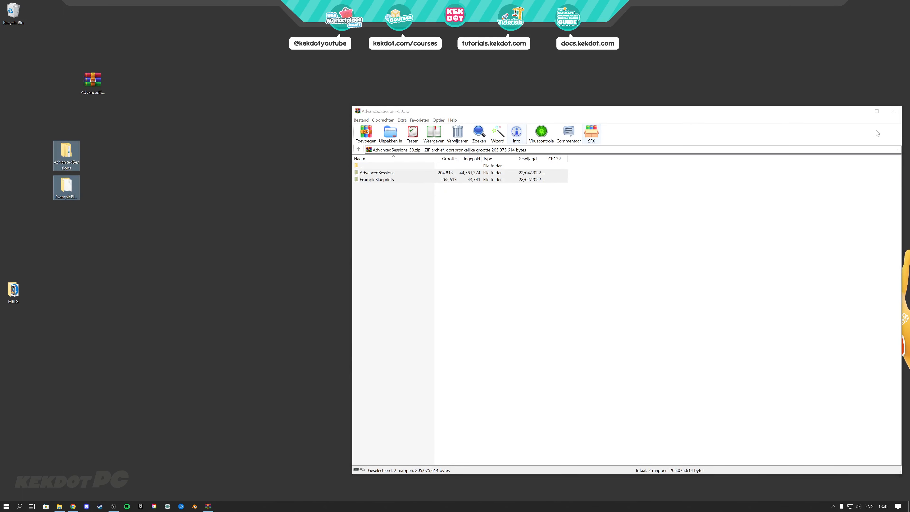
{"action": "left_click", "coordinate": [893, 110]}
Create a folder named Plugins in the MBLS project folder and open it, leaving its window clear of the desktop folders.
{"action": "left_click_drag", "start_coordinate": [502, 201], "coordinate": [415, 171]}
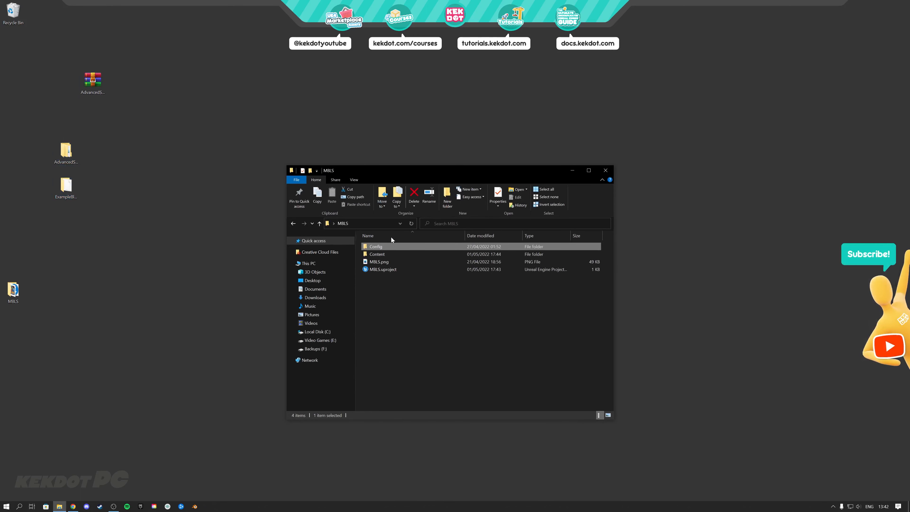
{"action": "left_click", "coordinate": [388, 307]}
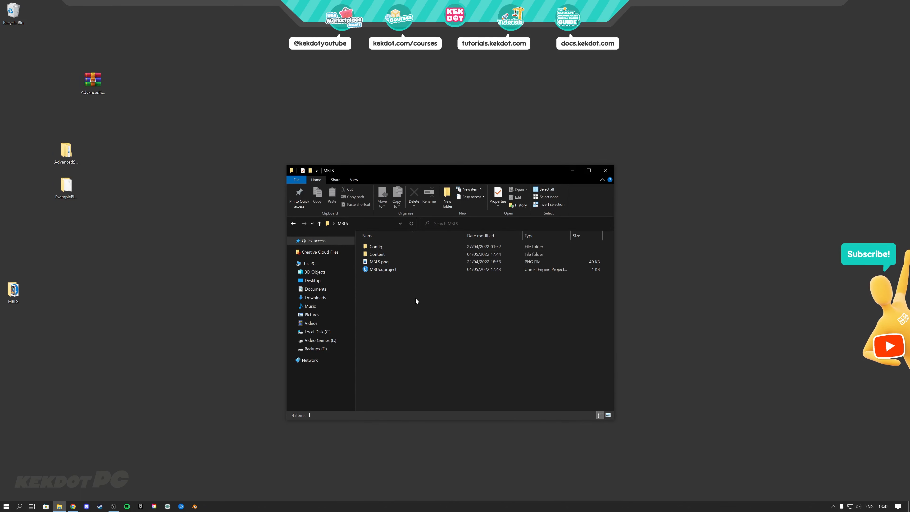
{"action": "left_click_drag", "start_coordinate": [385, 182], "coordinate": [393, 178]}
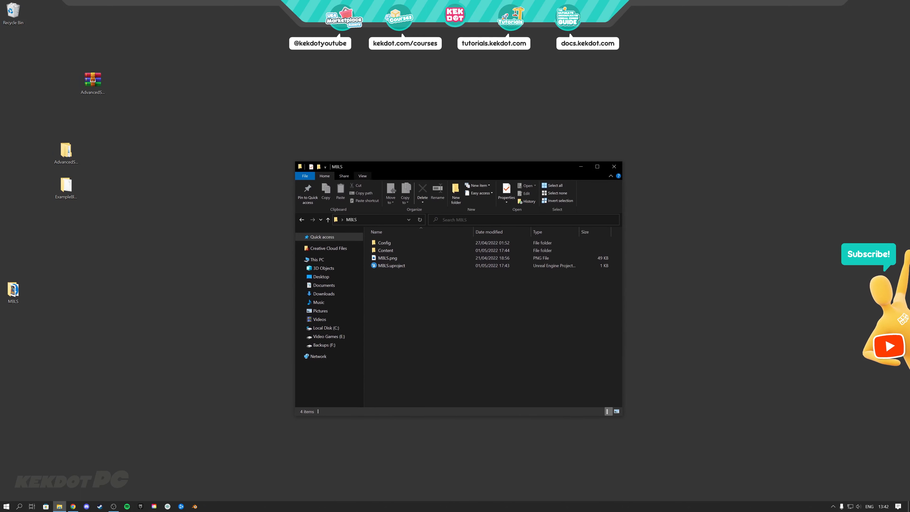
{"action": "right_click", "coordinate": [393, 298]}
{"action": "mouse_move", "coordinate": [436, 395]}
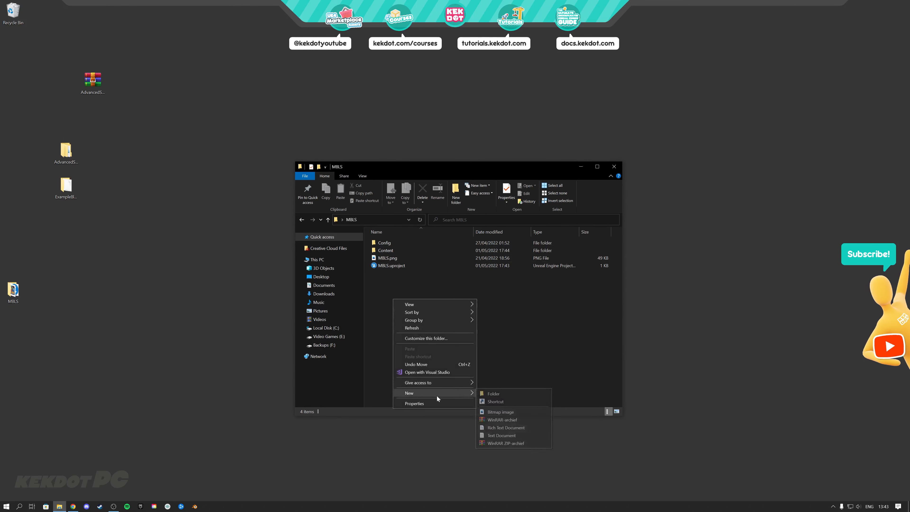
{"action": "left_click", "coordinate": [503, 392]}
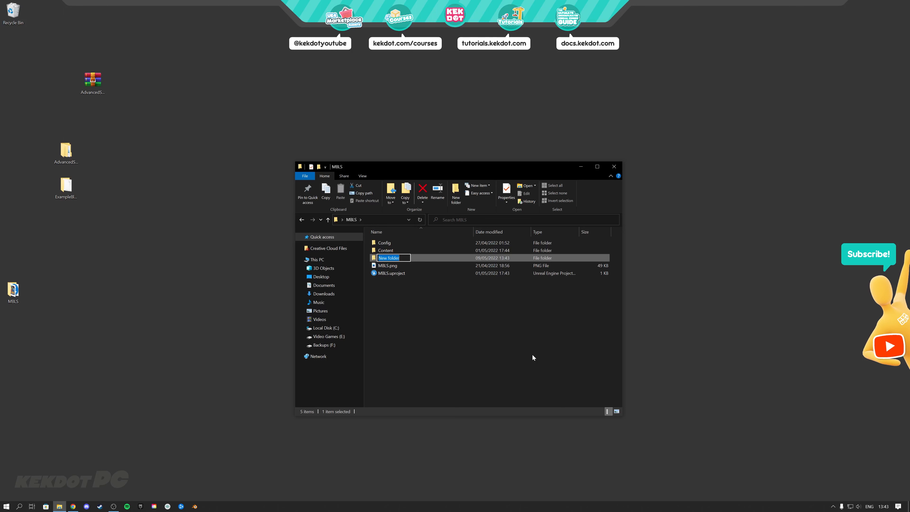
{"action": "type", "text": "Plugins"}
{"action": "key", "text": "Return"}
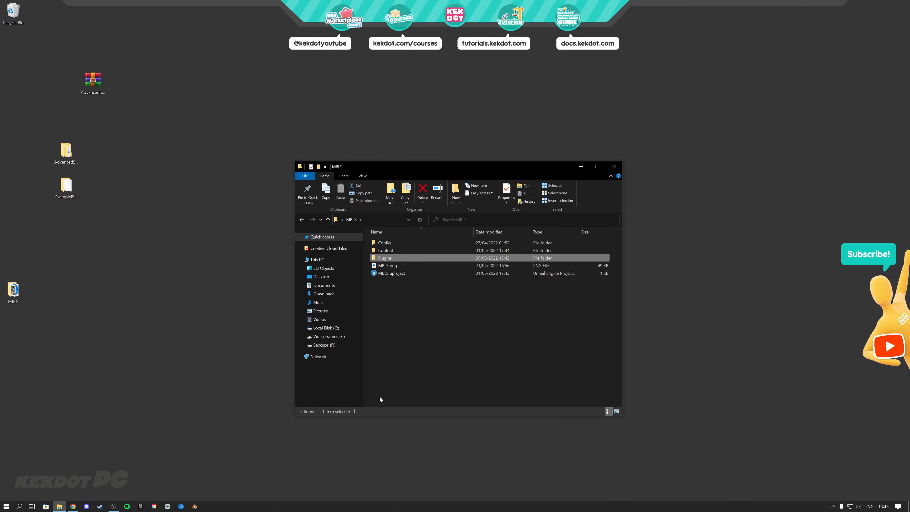
{"action": "double_click", "coordinate": [389, 257]}
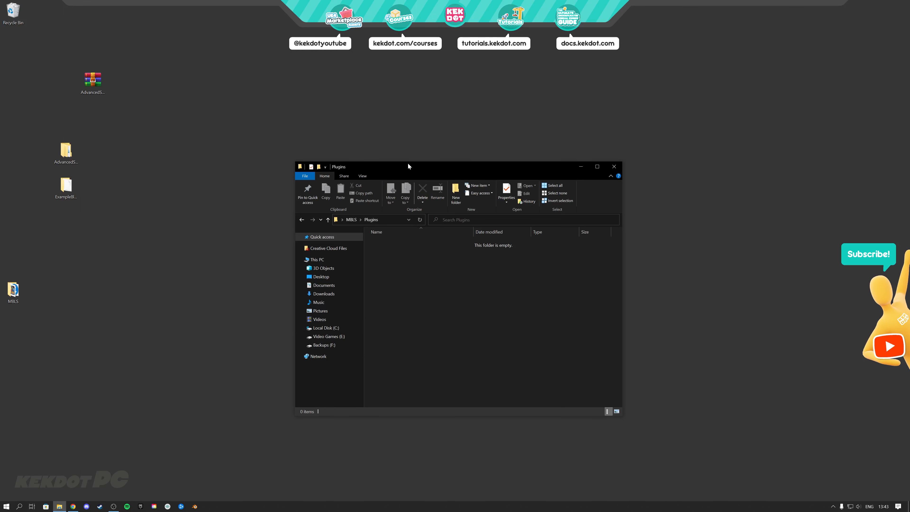
{"action": "left_click_drag", "start_coordinate": [408, 166], "coordinate": [512, 159]}
Check the contents of the extracted ExampleBlueprints folder on the desktop and delete the folder.
{"action": "double_click", "coordinate": [66, 182]}
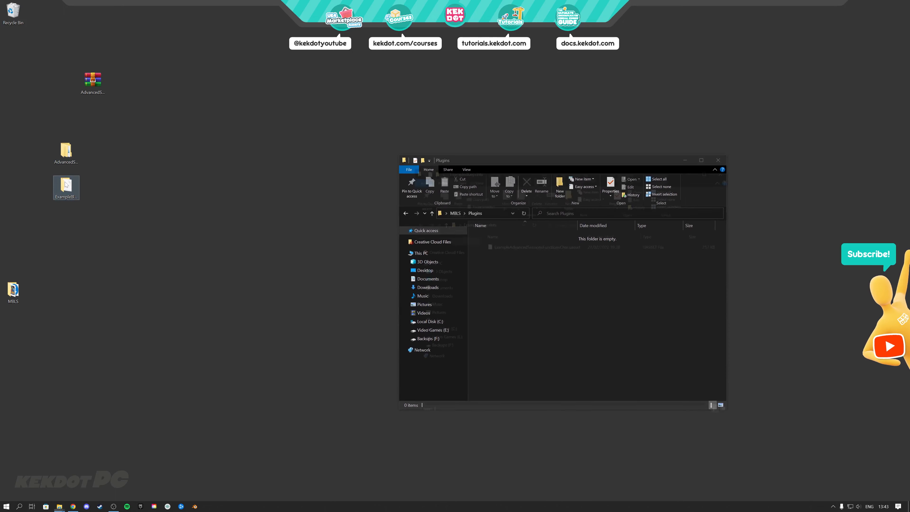
{"action": "left_click_drag", "start_coordinate": [550, 175], "coordinate": [269, 185]}
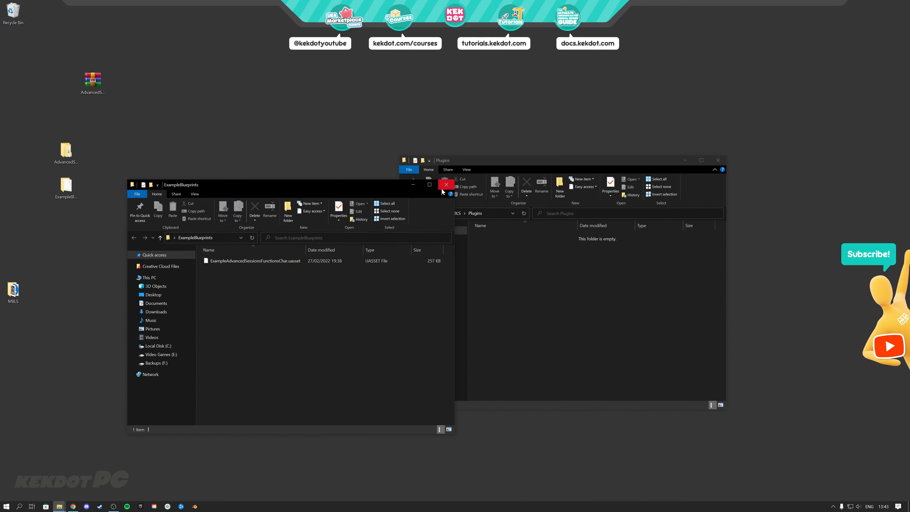
{"action": "left_click", "coordinate": [446, 180]}
{"action": "left_click_drag", "start_coordinate": [79, 194], "coordinate": [13, 12]}
Move the AdvancedSessions and AdvancedSteamSessions subfolders from the extracted AdvancedSessions folder into the project's Plugins folder, and close the source folder.
{"action": "left_click", "coordinate": [76, 163]}
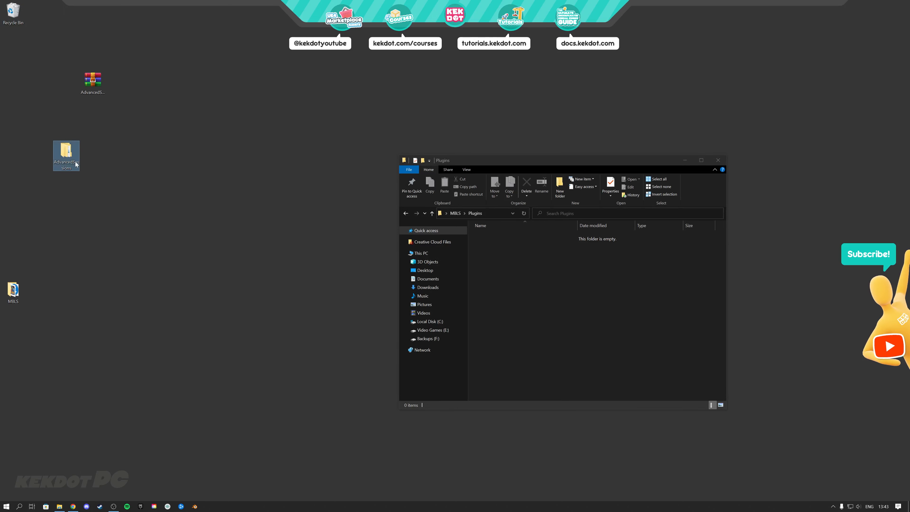
{"action": "double_click", "coordinate": [68, 154]}
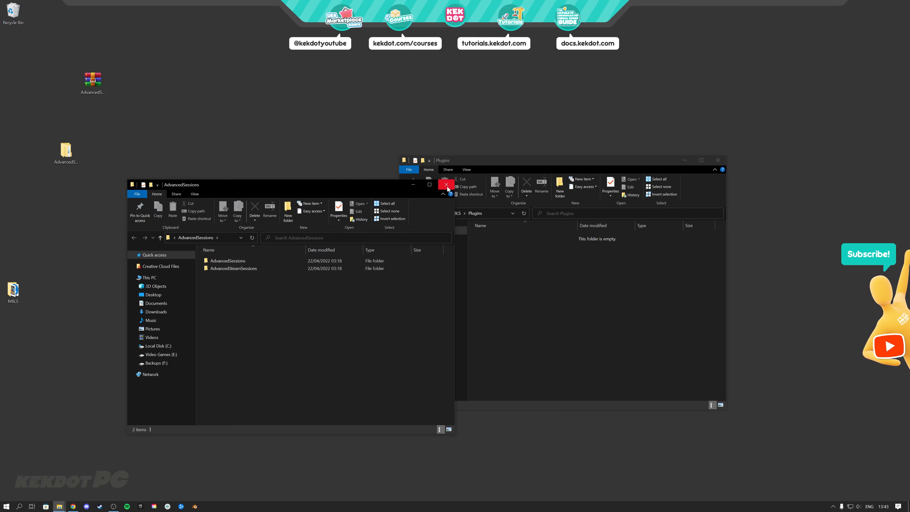
{"action": "left_click", "coordinate": [227, 271]}
{"action": "double_click", "coordinate": [227, 268]}
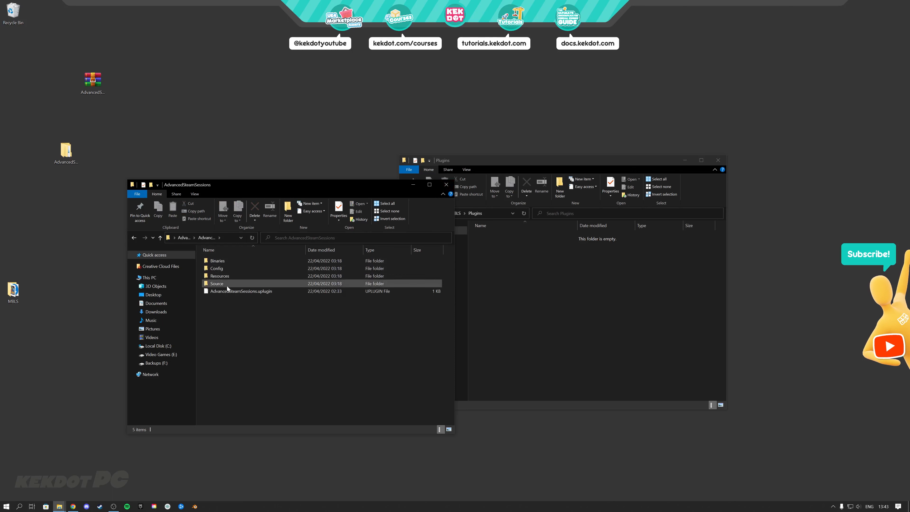
{"action": "left_click", "coordinate": [134, 237]}
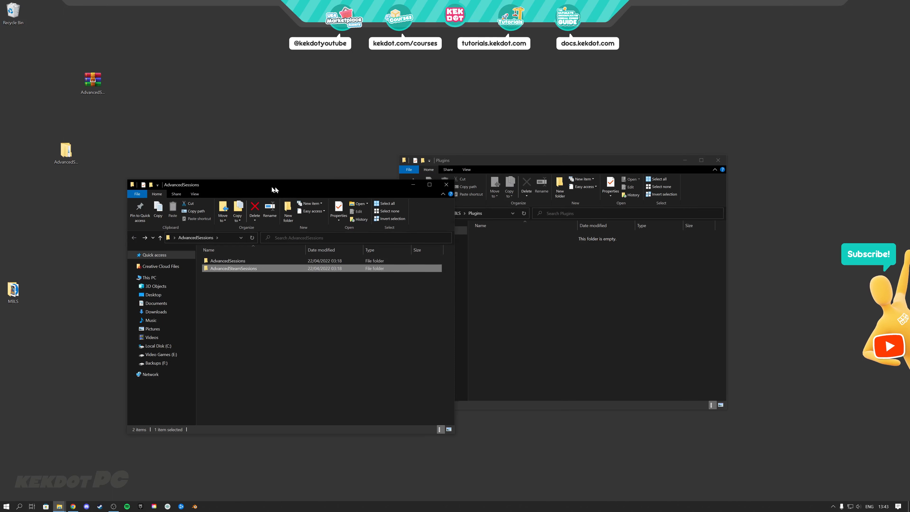
{"action": "left_click_drag", "start_coordinate": [273, 187], "coordinate": [172, 189]}
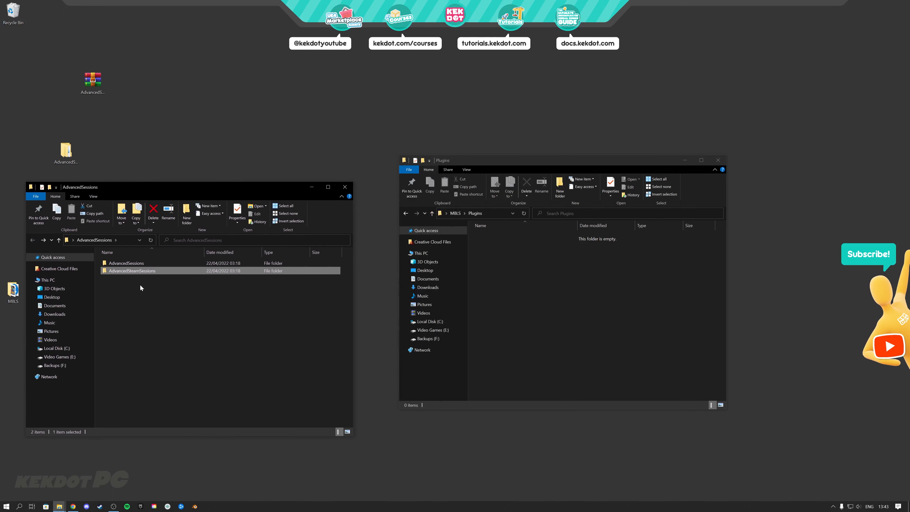
{"action": "left_click_drag", "start_coordinate": [136, 305], "coordinate": [550, 283]}
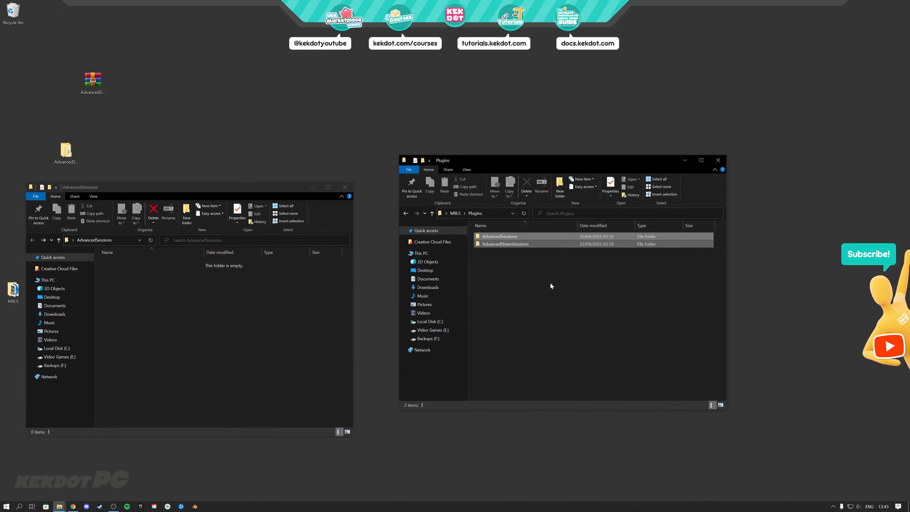
{"action": "left_click", "coordinate": [344, 187]}
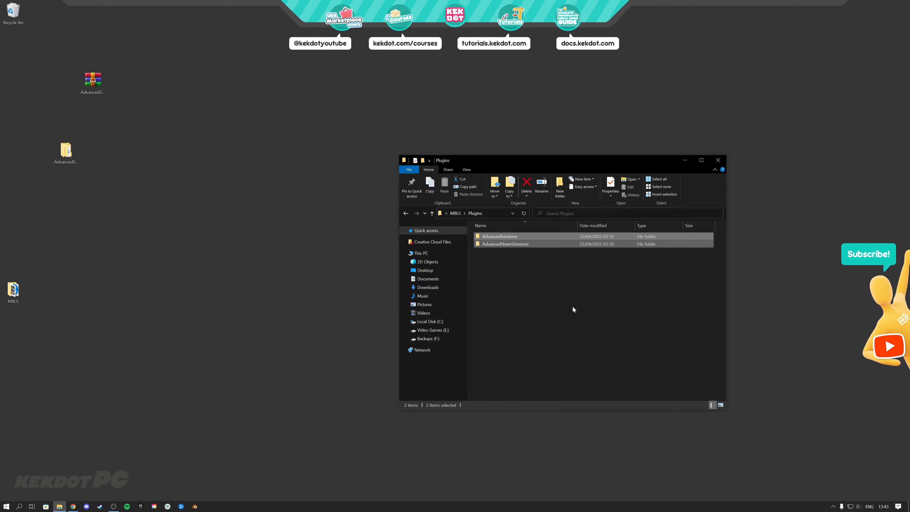
Return to the MBLS project folder and launch MBLS.uproject in Unreal Editor.
{"action": "left_click", "coordinate": [572, 305]}
{"action": "left_click", "coordinate": [406, 213]}
{"action": "left_click_drag", "start_coordinate": [523, 156], "coordinate": [316, 140]}
{"action": "left_click", "coordinate": [318, 307]}
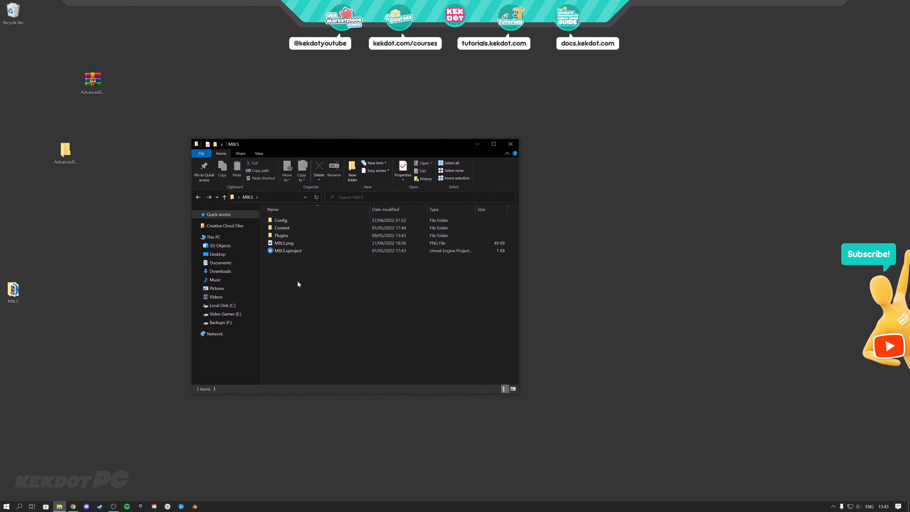
{"action": "double_click", "coordinate": [285, 251]}
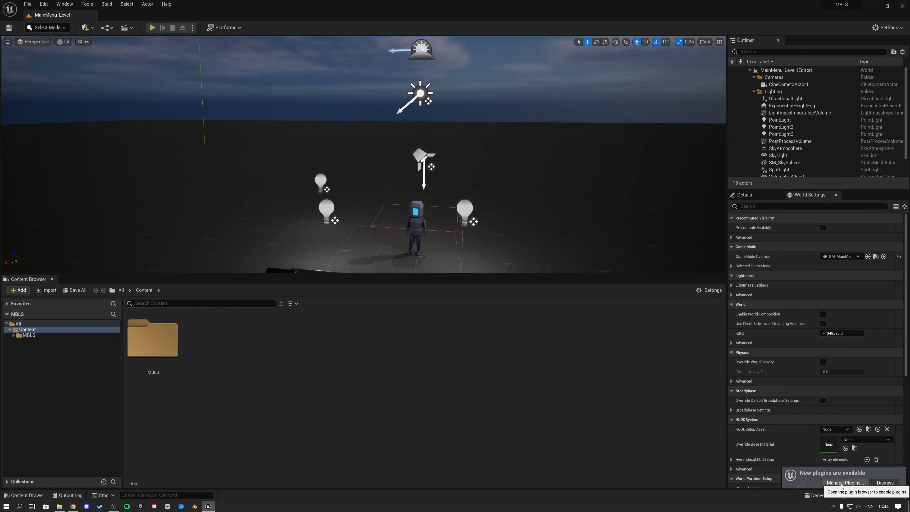
Check in the plugin browser whether the project plugins Advanced Sessions and Advanced Steam Sessions are enabled, and close the browser.
{"action": "left_click", "coordinate": [841, 482]}
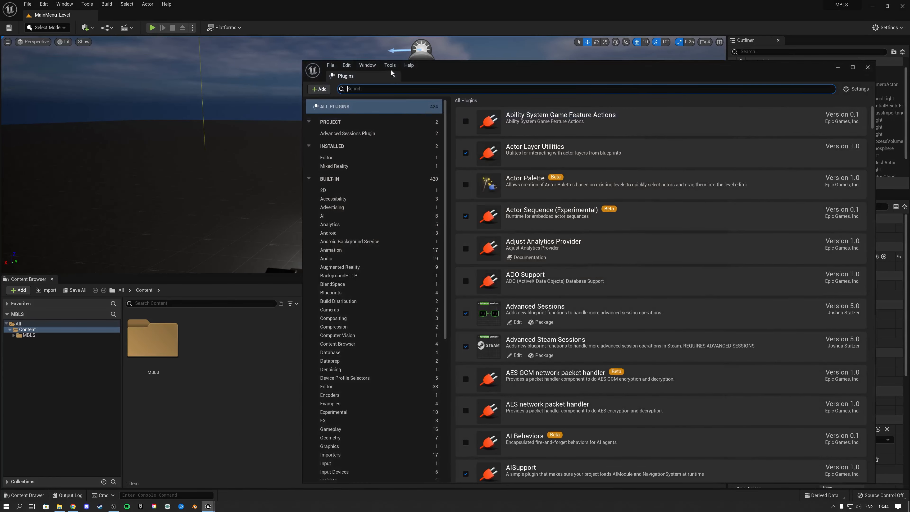
{"action": "left_click", "coordinate": [394, 76]}
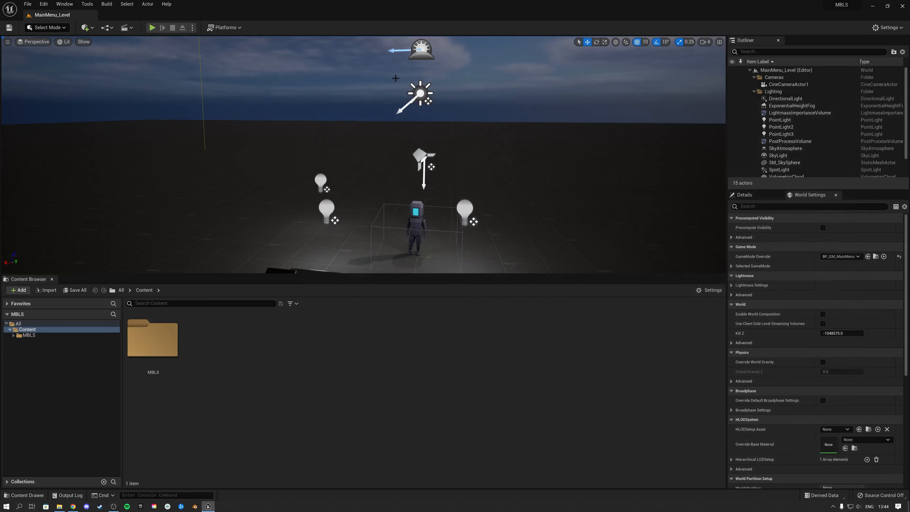
{"action": "left_click", "coordinate": [43, 4]}
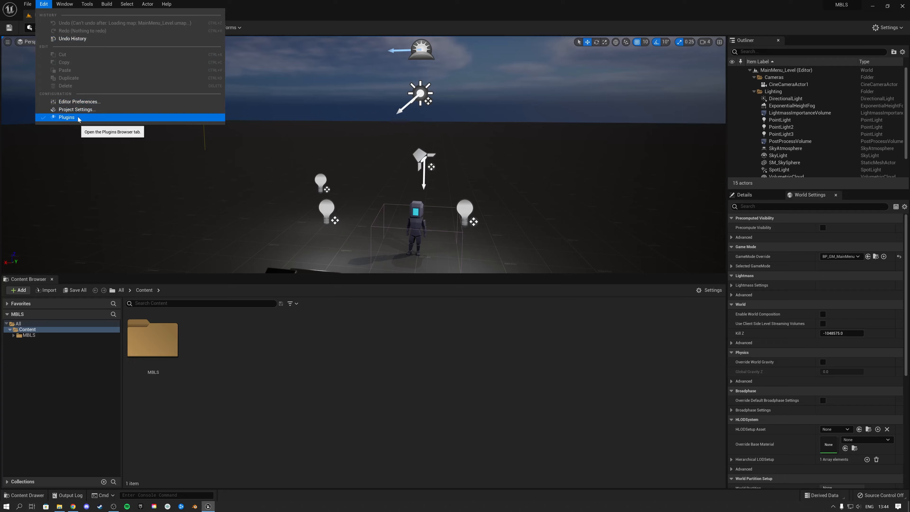
{"action": "left_click", "coordinate": [67, 118]}
{"action": "left_click_drag", "start_coordinate": [451, 68], "coordinate": [325, 48]}
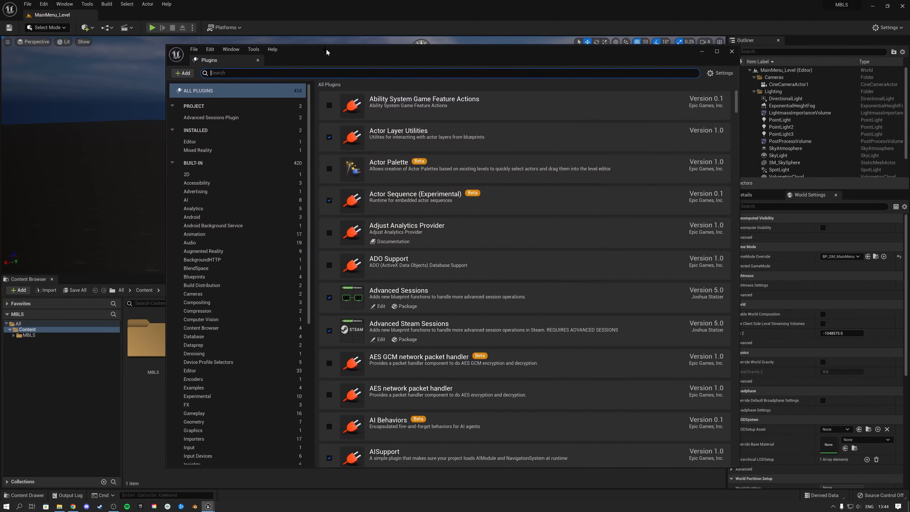
{"action": "left_click_drag", "start_coordinate": [203, 60], "coordinate": [120, 23]}
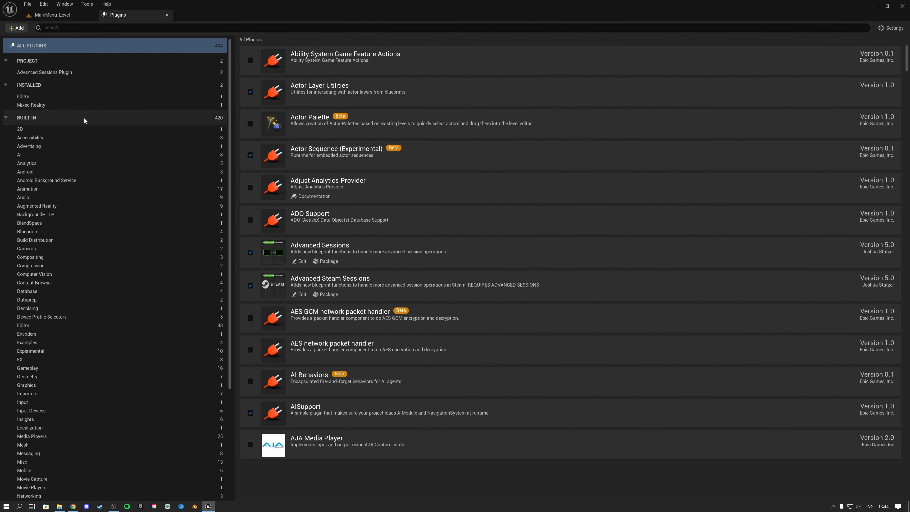
{"action": "left_click", "coordinate": [23, 73]}
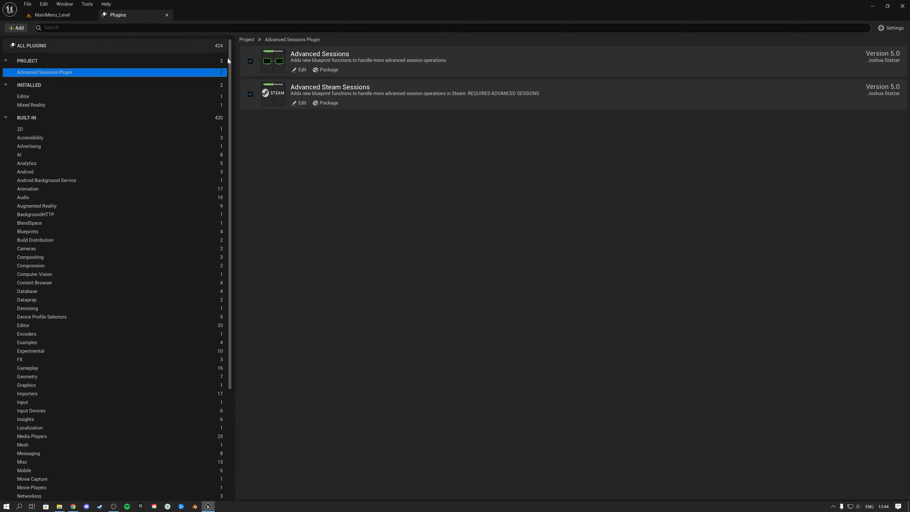
{"action": "left_click", "coordinate": [167, 16]}
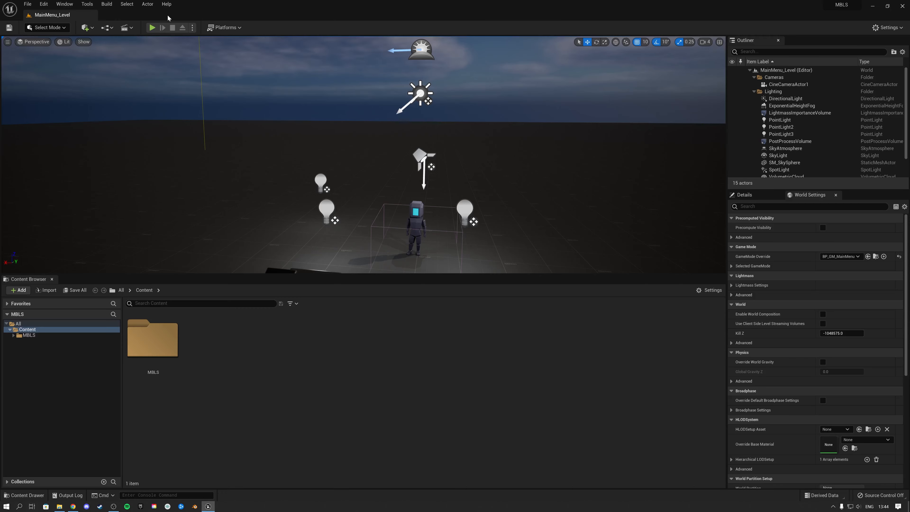
Open the WB_HostGameMenu widget from MBLS/Widgets/MainMenu and dock its editor alongside the MainMenu_Level tab.
{"action": "left_click", "coordinate": [13, 335]}
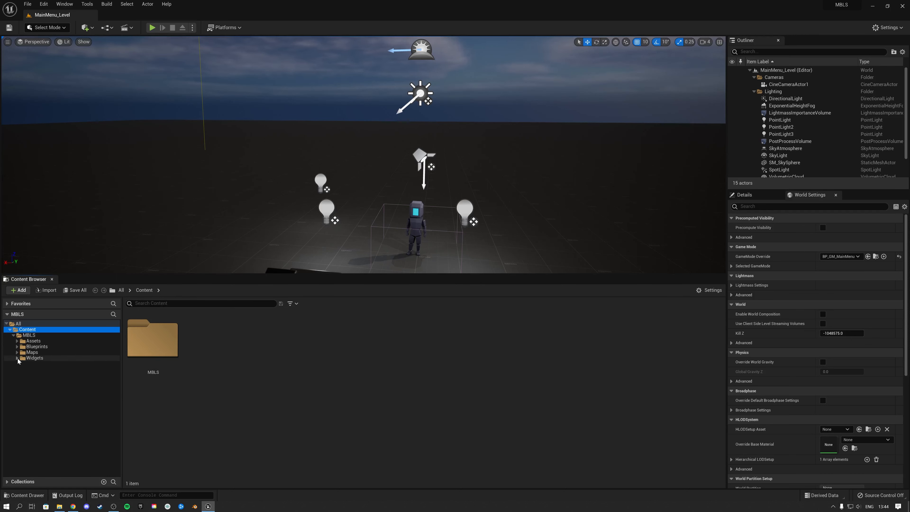
{"action": "left_click", "coordinate": [37, 387]}
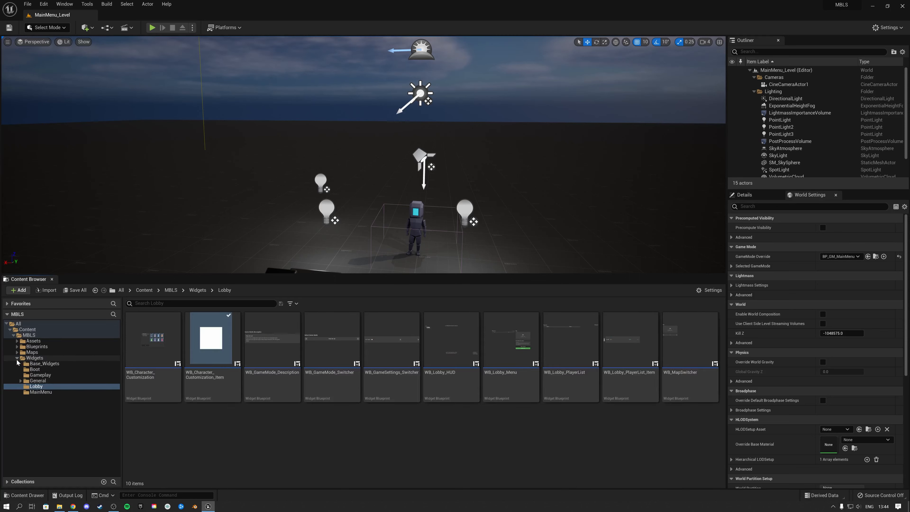
{"action": "left_click", "coordinate": [29, 358]}
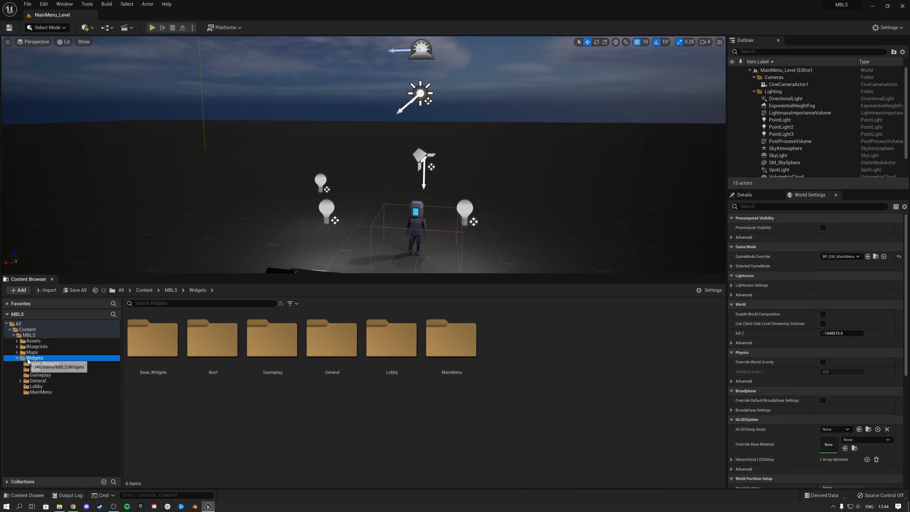
{"action": "left_click", "coordinate": [40, 391]}
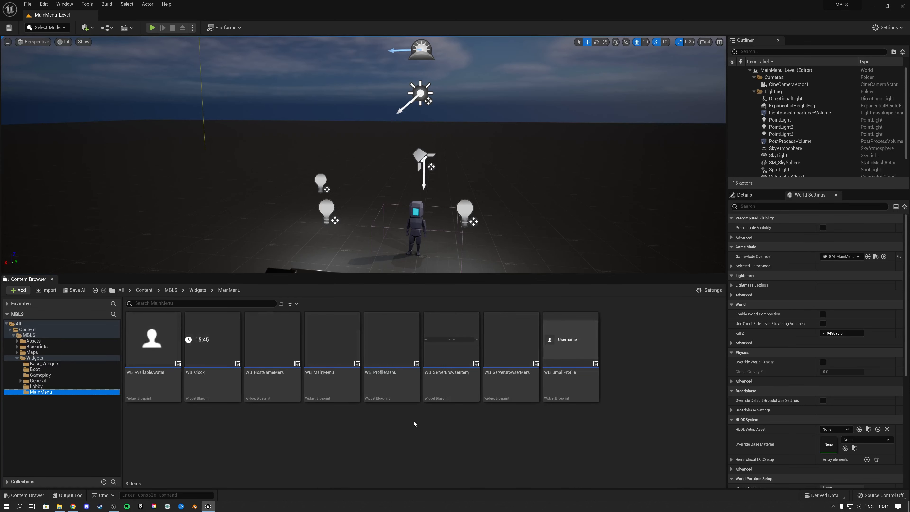
{"action": "double_click", "coordinate": [271, 354]}
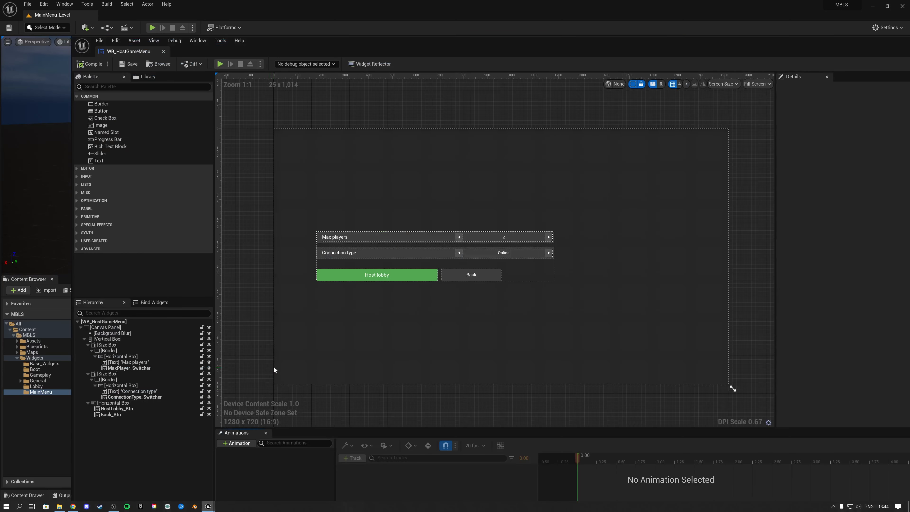
{"action": "double_click", "coordinate": [120, 53]}
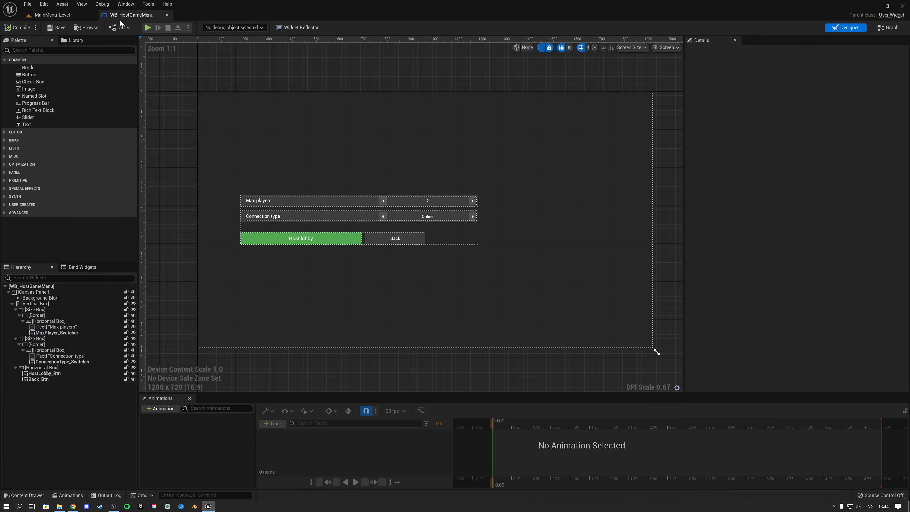
Open the event graph of WB_HostGameMenu and examine the Create Session section.
{"action": "left_click", "coordinate": [886, 29]}
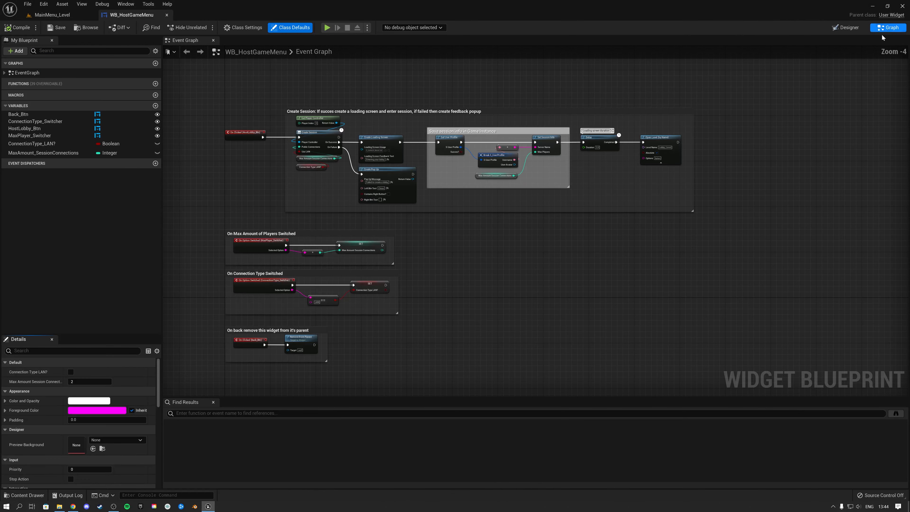
{"action": "right_click_drag", "start_coordinate": [473, 258], "coordinate": [474, 320]}
{"action": "scroll", "coordinate": [374, 217], "scroll_direction": "up", "scroll_amount": 4}
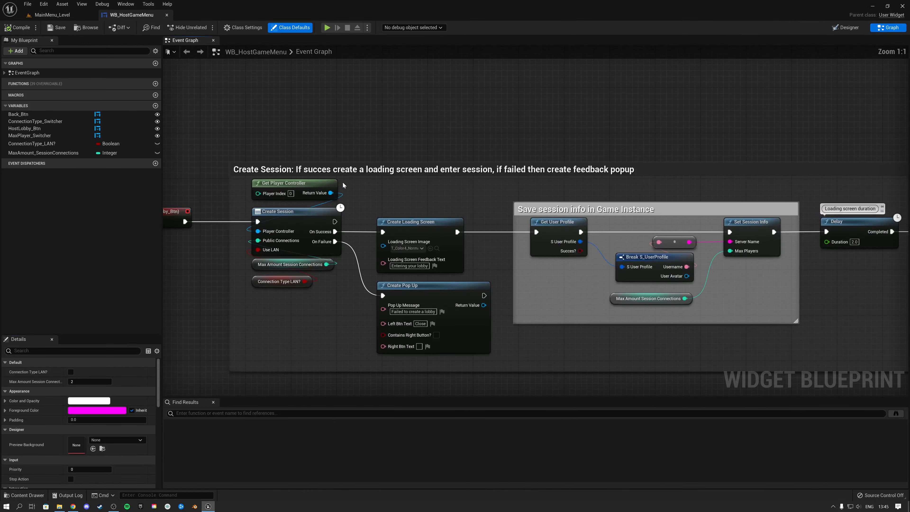
Move the Max Amount Session Connections and Connection Type LAN? getters left of the Create Session node, outside the comment box.
{"action": "right_click_drag", "start_coordinate": [308, 312], "coordinate": [476, 274]}
{"action": "left_click_drag", "start_coordinate": [452, 252], "coordinate": [292, 239]}
{"action": "left_click", "coordinate": [440, 270]}
{"action": "right_click_drag", "start_coordinate": [441, 271], "coordinate": [364, 244]}
Add the Create Advanced Session node from Advanced Sessions and place it just below the existing Create Session node.
{"action": "right_click", "coordinate": [339, 224]}
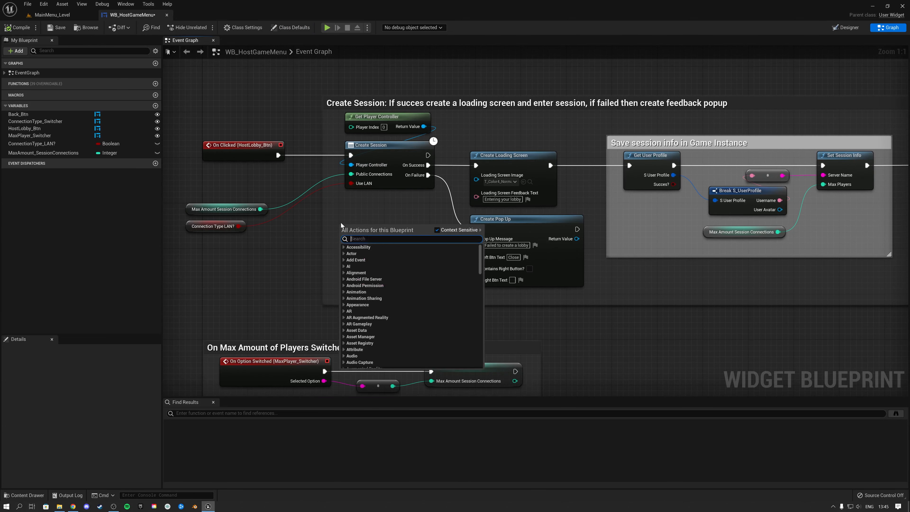
{"action": "type", "text": "crea"}
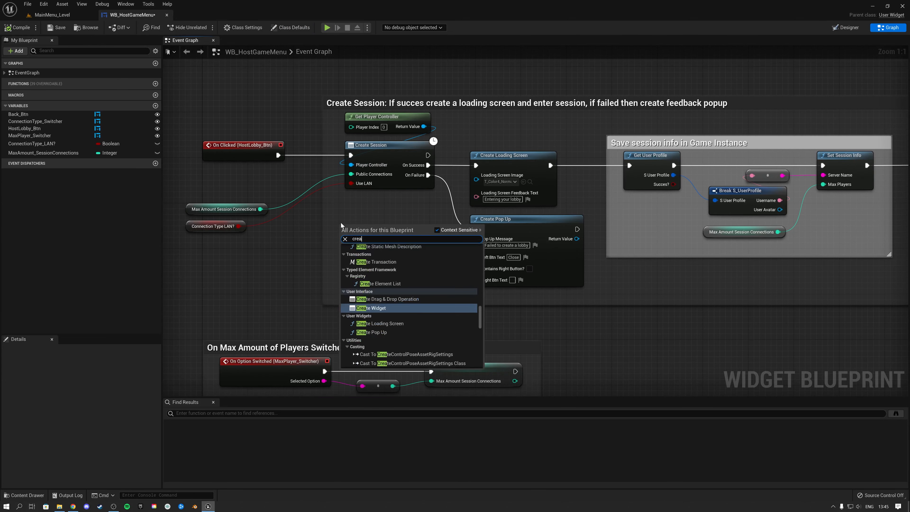
{"action": "type", "text": "te session"}
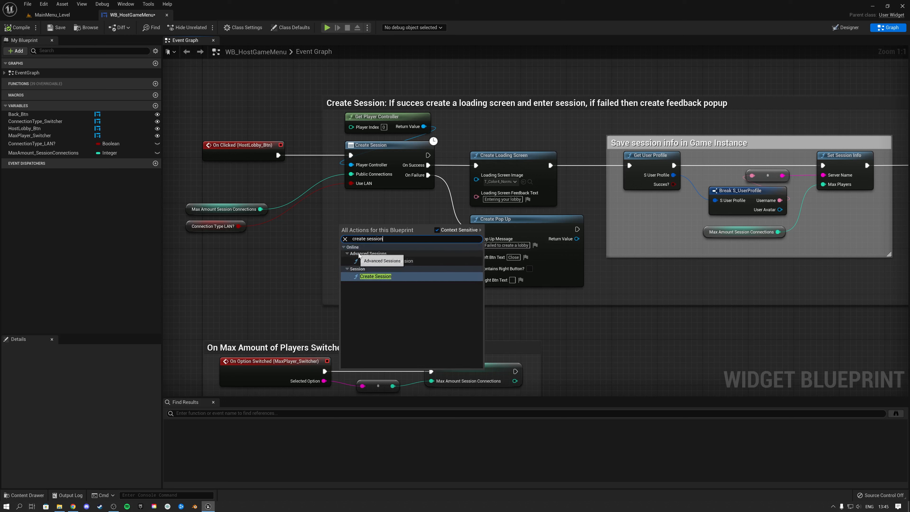
{"action": "left_click", "coordinate": [377, 261]}
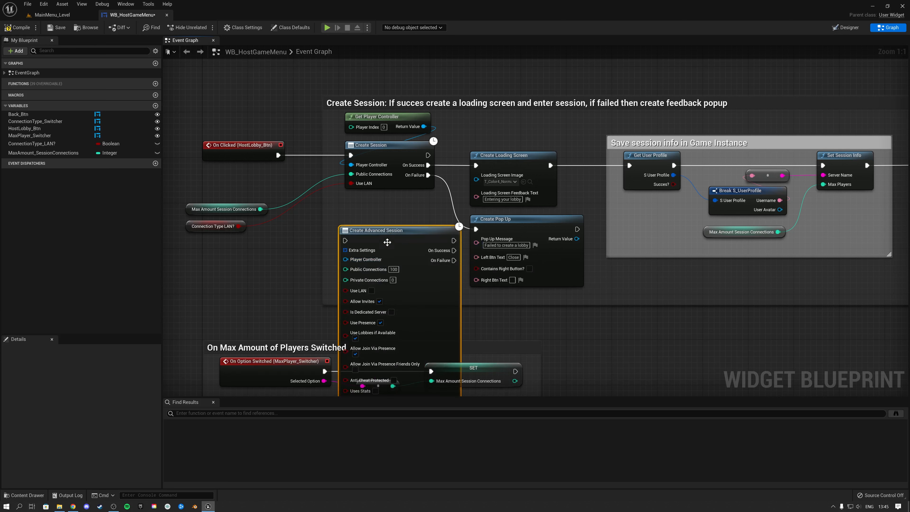
{"action": "left_click_drag", "start_coordinate": [387, 220], "coordinate": [381, 203]}
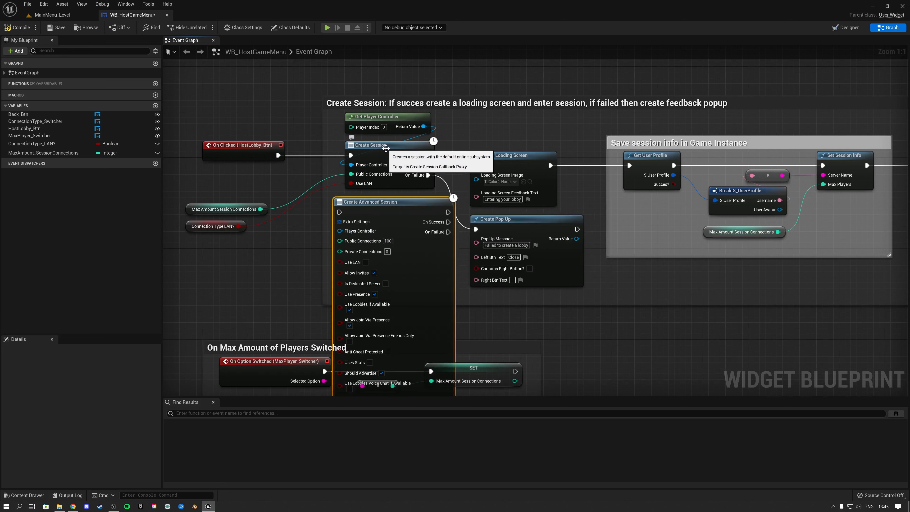
{"action": "left_click", "coordinate": [369, 158]}
{"action": "left_click", "coordinate": [335, 204]}
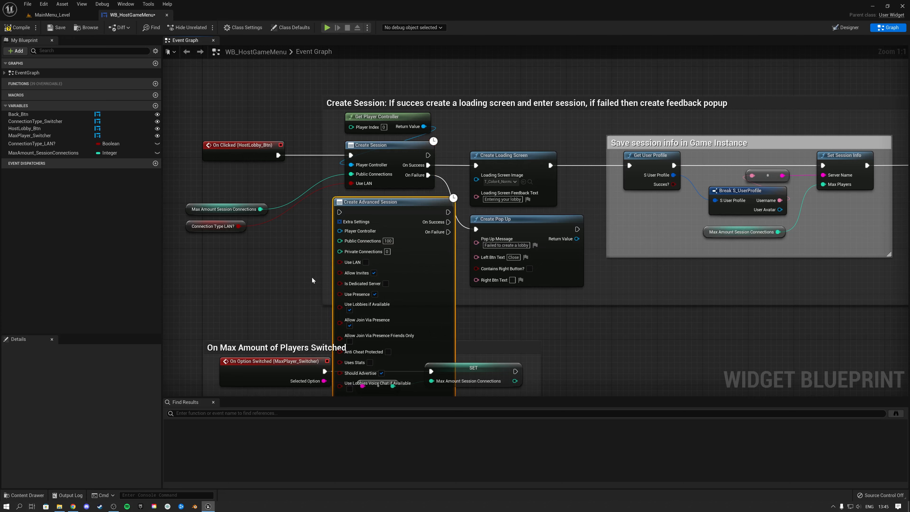
Move the Create Advanced Session node and the two variable getters into the empty graph area left of the Create Session section.
{"action": "scroll", "coordinate": [312, 281], "scroll_direction": "down", "scroll_amount": 3}
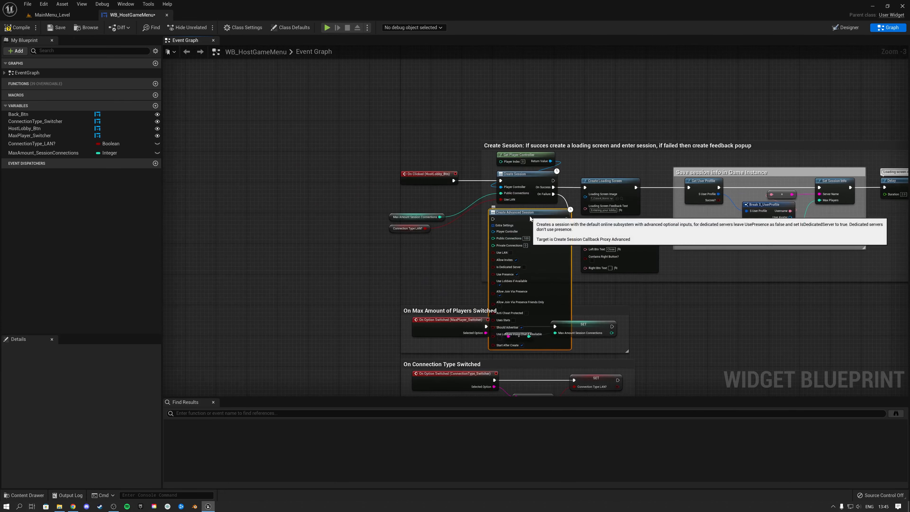
{"action": "left_click_drag", "start_coordinate": [530, 216], "coordinate": [351, 243]}
{"action": "left_click_drag", "start_coordinate": [418, 240], "coordinate": [278, 213]}
{"action": "right_click_drag", "start_coordinate": [467, 258], "coordinate": [511, 223]}
{"action": "scroll", "coordinate": [438, 218], "scroll_direction": "up", "scroll_amount": 2}
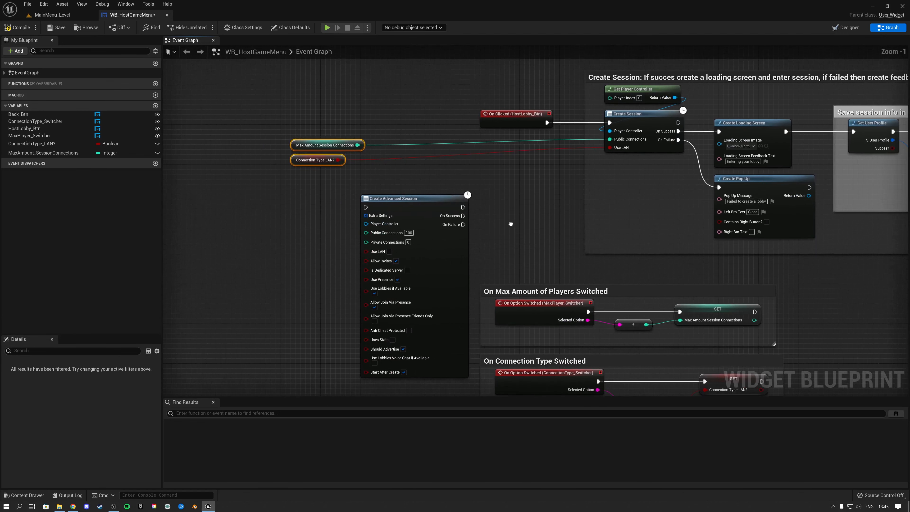
{"action": "left_click", "coordinate": [365, 189]}
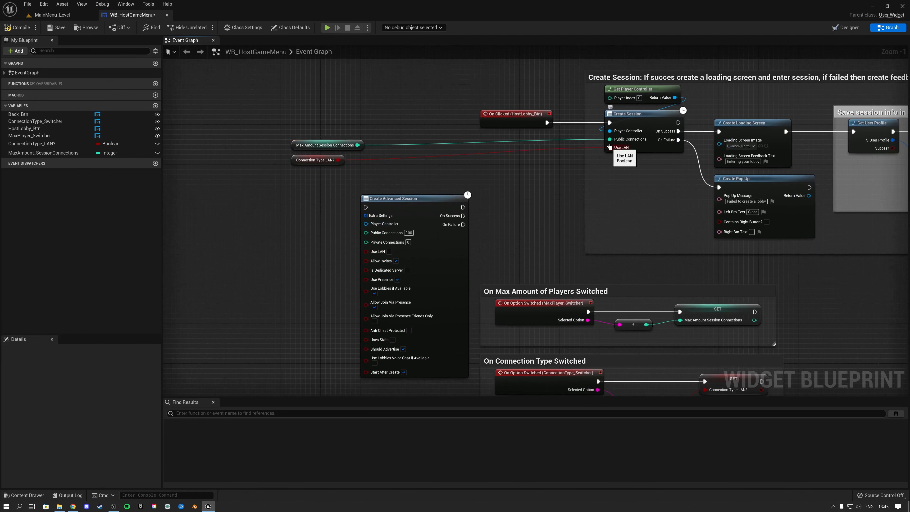
Transfer the Use LAN, Public Connections and execution input links from Create Session to Create Advanced Session.
{"action": "left_click_drag", "start_coordinate": [610, 147], "coordinate": [368, 255], "text": "ctrl"}
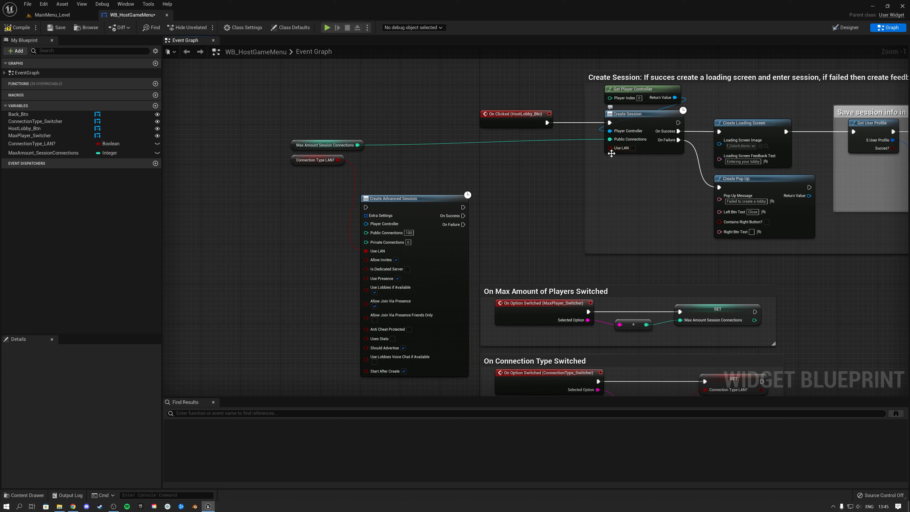
{"action": "left_click_drag", "start_coordinate": [609, 139], "coordinate": [366, 232], "text": "ctrl"}
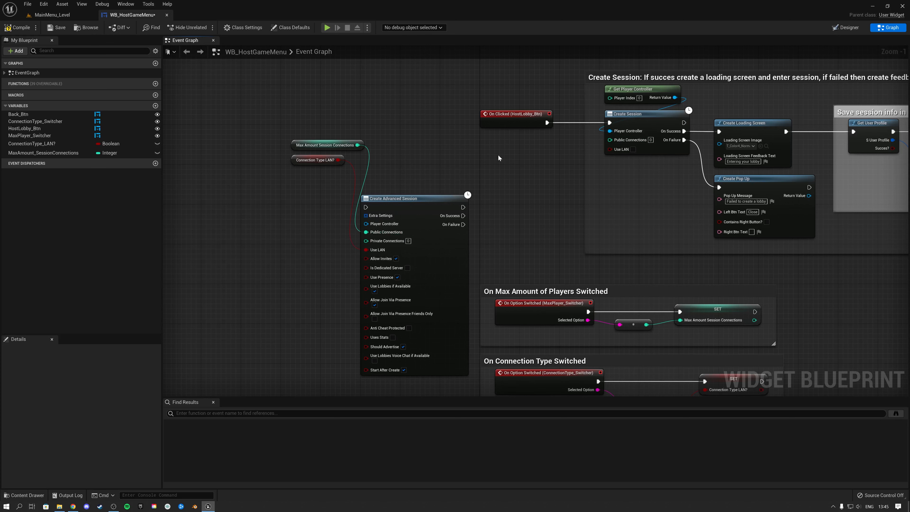
{"action": "right_click_drag", "start_coordinate": [498, 158], "coordinate": [440, 181]}
{"action": "left_click_drag", "start_coordinate": [553, 146], "coordinate": [308, 231], "text": "ctrl"}
{"action": "right_click_drag", "start_coordinate": [523, 196], "coordinate": [478, 190]}
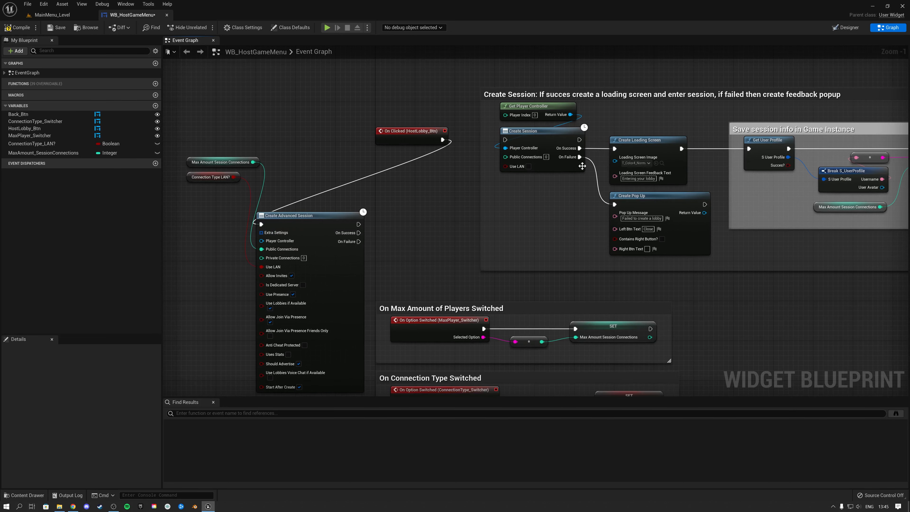
Transfer the On Failure, On Success and Player Controller links from Create Session to Create Advanced Session.
{"action": "left_click_drag", "start_coordinate": [580, 156], "coordinate": [358, 241], "text": "ctrl"}
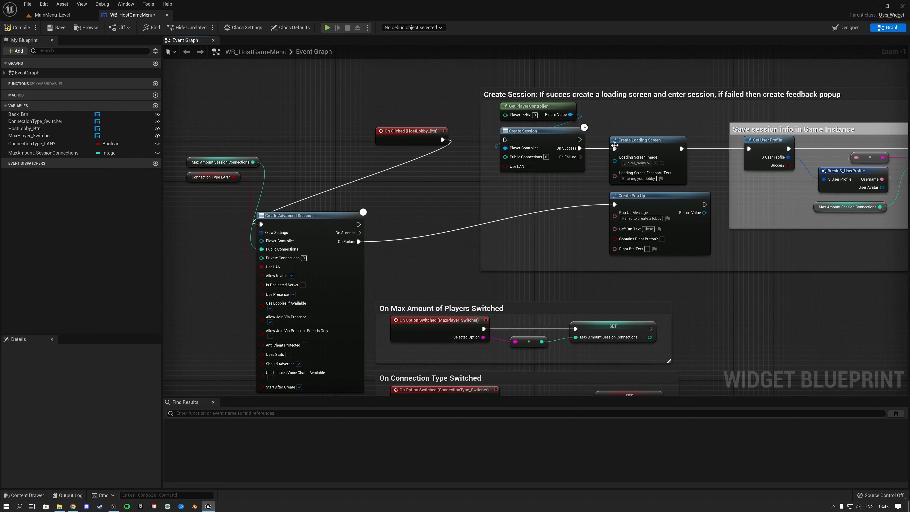
{"action": "left_click_drag", "start_coordinate": [615, 148], "coordinate": [359, 232], "text": "ctrl"}
{"action": "left_click", "coordinate": [589, 158]}
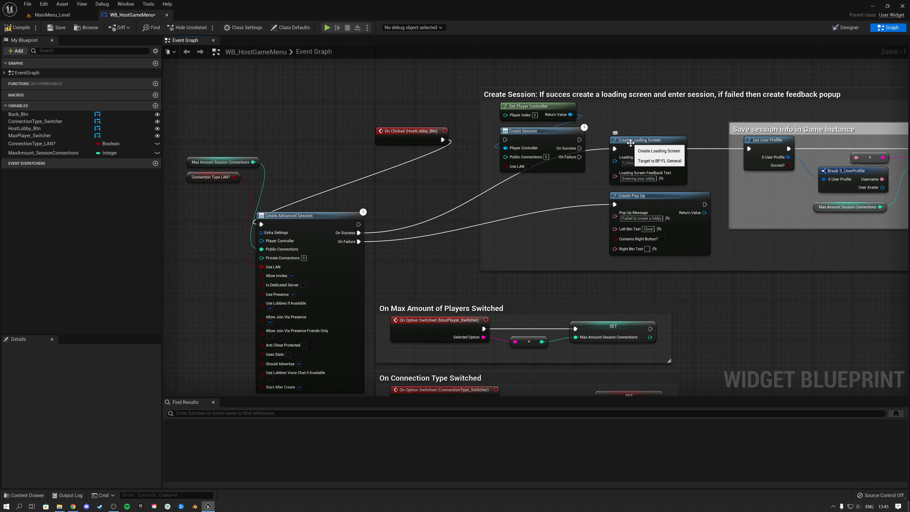
{"action": "right_click_drag", "start_coordinate": [429, 205], "coordinate": [453, 200]}
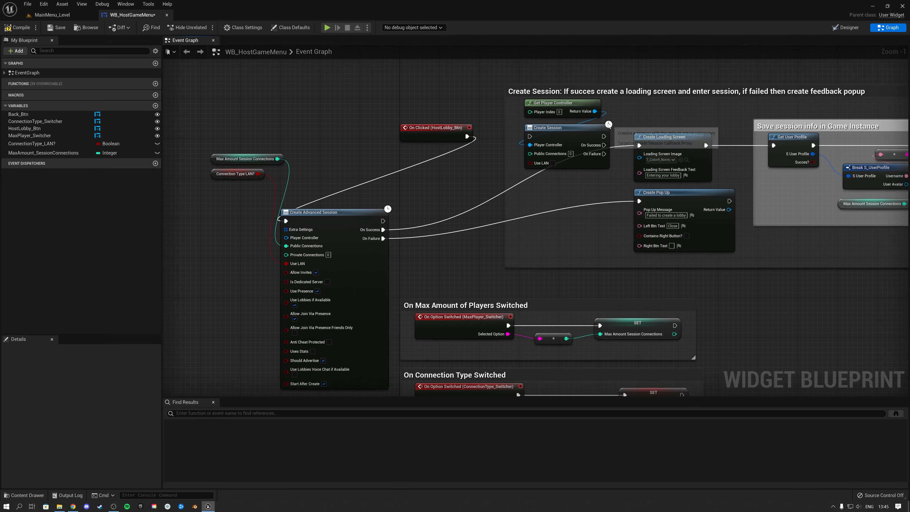
{"action": "left_click_drag", "start_coordinate": [531, 144], "coordinate": [294, 238], "text": "ctrl"}
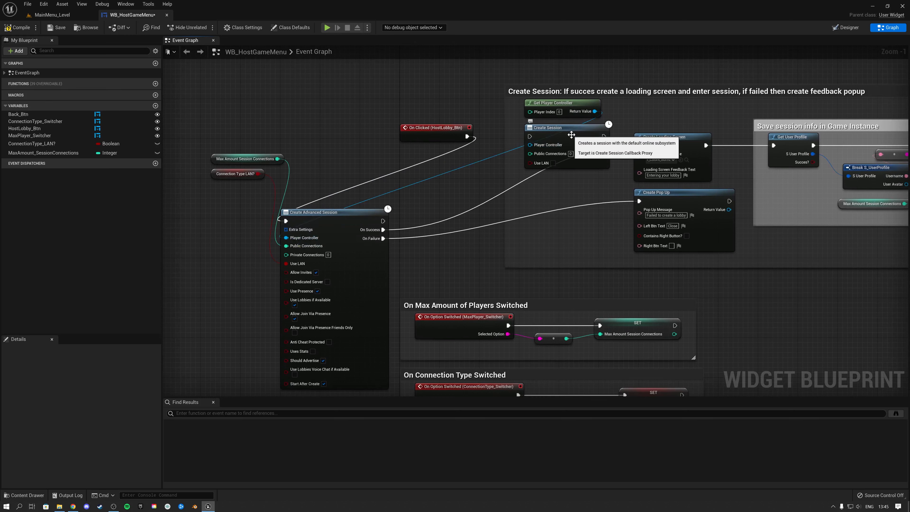
Delete the old Create Session node and move Create Advanced Session with its variable getters into its place.
{"action": "left_click_drag", "start_coordinate": [562, 141], "coordinate": [317, 101]}
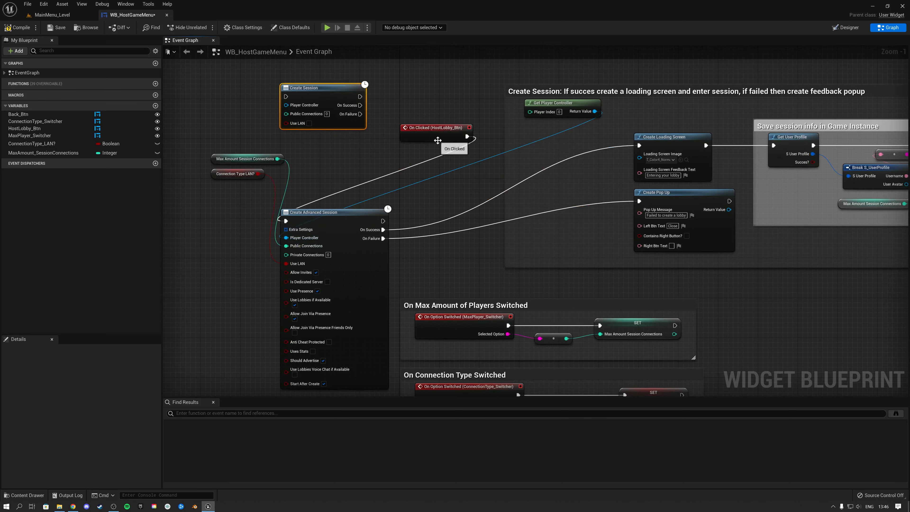
{"action": "key", "text": "Delete"}
{"action": "left_click_drag", "start_coordinate": [339, 215], "coordinate": [563, 131]}
{"action": "left_click_drag", "start_coordinate": [319, 187], "coordinate": [438, 198]}
Move the three comment sections below Create Session further down to clear room for the tall Create Advanced Session node.
{"action": "right_click_drag", "start_coordinate": [455, 261], "coordinate": [356, 139]}
{"action": "scroll", "coordinate": [356, 140], "scroll_direction": "down", "scroll_amount": 1}
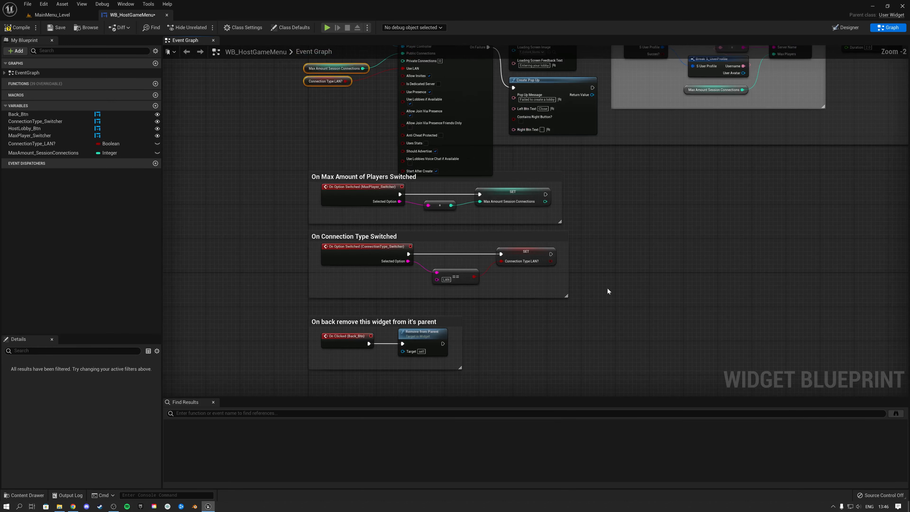
{"action": "scroll", "coordinate": [608, 288], "scroll_direction": "down", "scroll_amount": 3}
{"action": "left_click_drag", "start_coordinate": [605, 289], "coordinate": [430, 220]}
{"action": "scroll", "coordinate": [431, 206], "scroll_direction": "up", "scroll_amount": 5}
{"action": "right_click_drag", "start_coordinate": [437, 153], "coordinate": [298, 298]}
{"action": "scroll", "coordinate": [298, 293], "scroll_direction": "down", "scroll_amount": 1}
{"action": "left_click", "coordinate": [380, 128]}
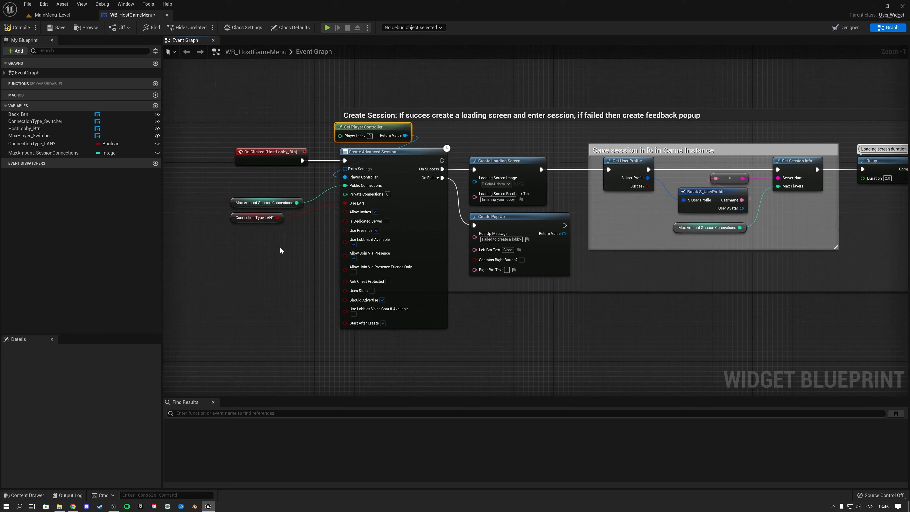
{"action": "left_click", "coordinate": [308, 280]}
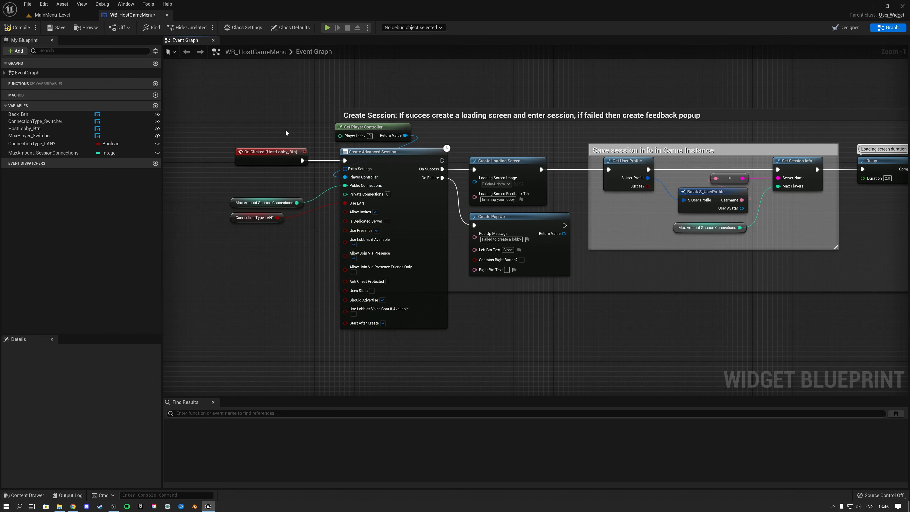
Close the WB_HostGameMenu editor, open the WB_ServerBrowserMenu widget and dock its editor beside the MainMenu_Level tab.
{"action": "left_click", "coordinate": [167, 14]}
{"action": "left_click", "coordinate": [365, 446]}
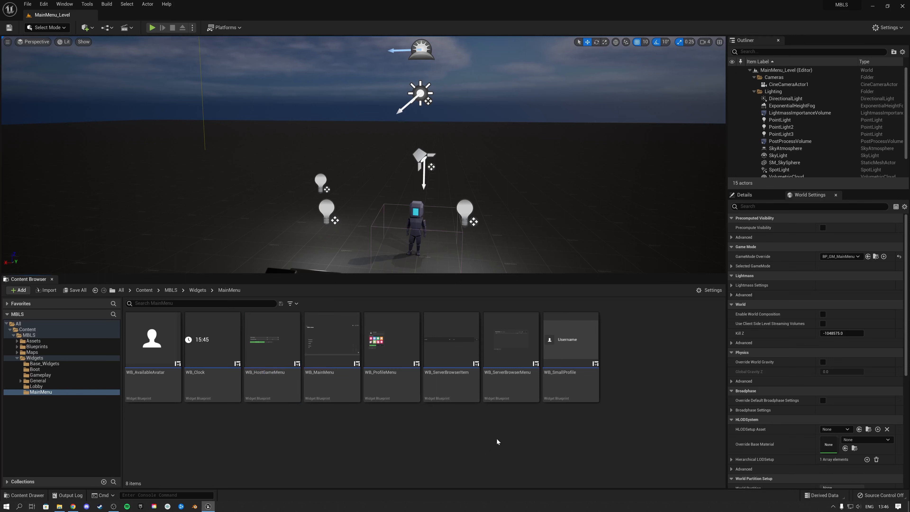
{"action": "mouse_move", "coordinate": [506, 360]}
{"action": "double_click", "coordinate": [513, 356]}
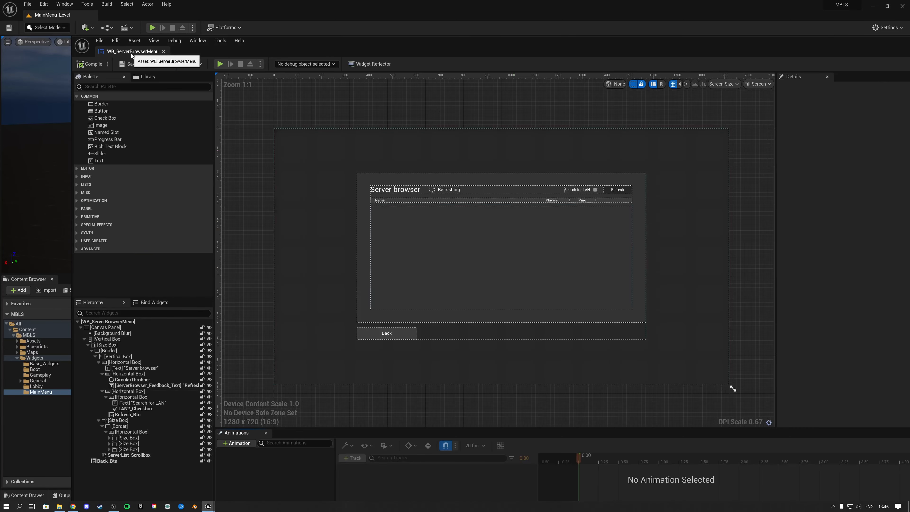
{"action": "left_click_drag", "start_coordinate": [131, 52], "coordinate": [126, 20]}
Open the event graph of WB_ServerBrowserMenu and enter the Find Sessions macro used in the Attempts to find sessions section.
{"action": "left_click", "coordinate": [887, 28]}
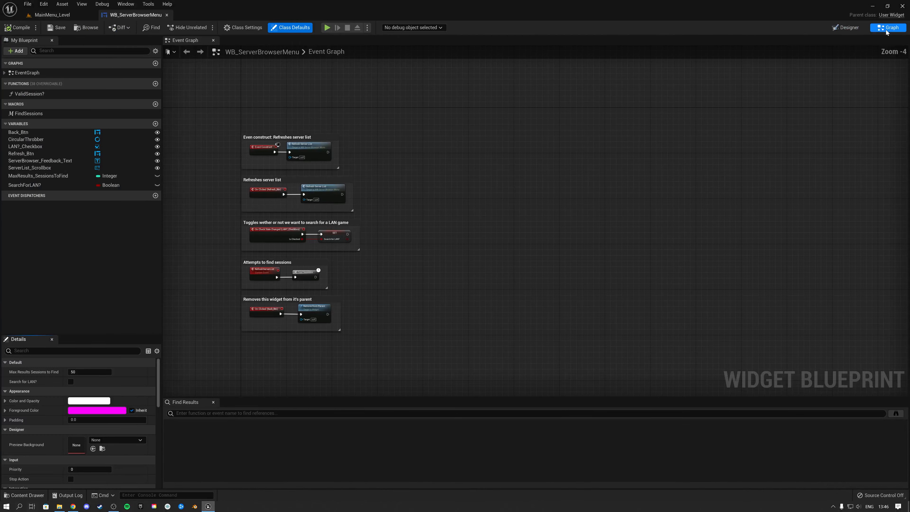
{"action": "right_click_drag", "start_coordinate": [413, 181], "coordinate": [480, 163]}
{"action": "scroll", "coordinate": [419, 253], "scroll_direction": "up", "scroll_amount": 2}
{"action": "right_click_drag", "start_coordinate": [419, 253], "coordinate": [416, 290]}
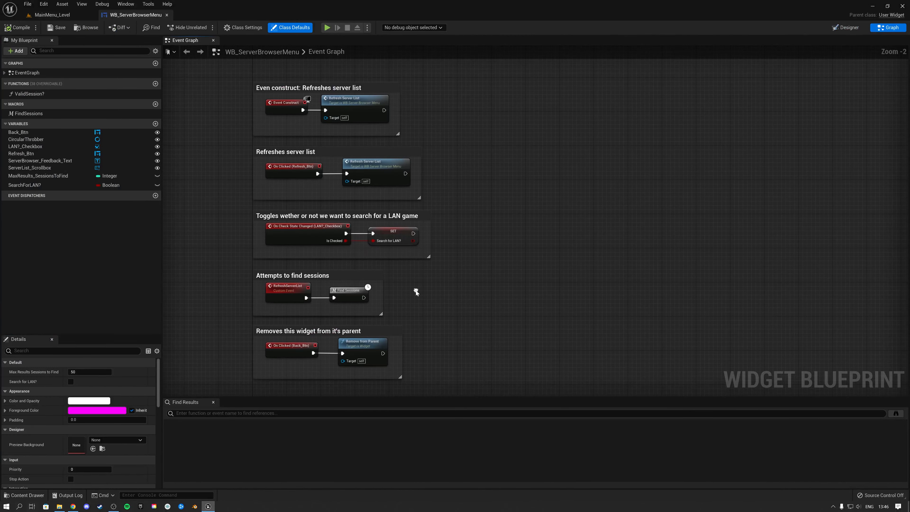
{"action": "double_click", "coordinate": [347, 295]}
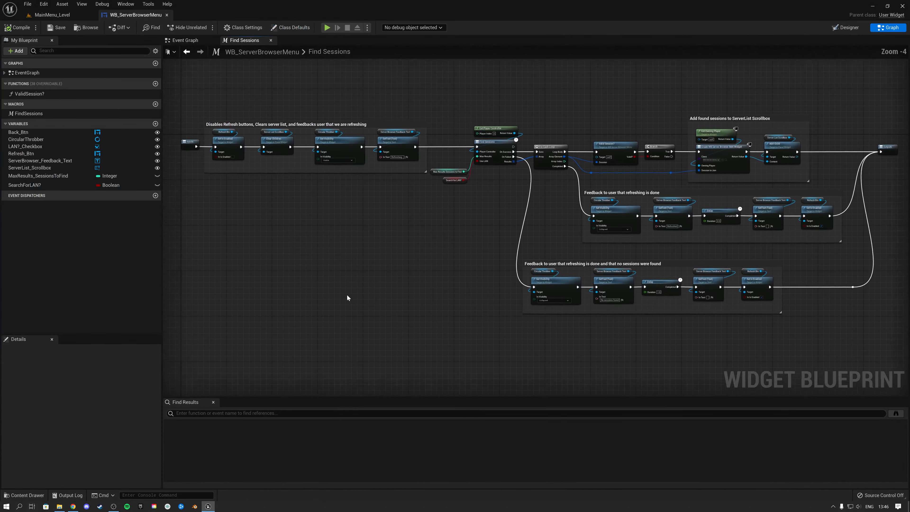
{"action": "right_click_drag", "start_coordinate": [416, 252], "coordinate": [373, 299]}
{"action": "scroll", "coordinate": [451, 215], "scroll_direction": "up", "scroll_amount": 4}
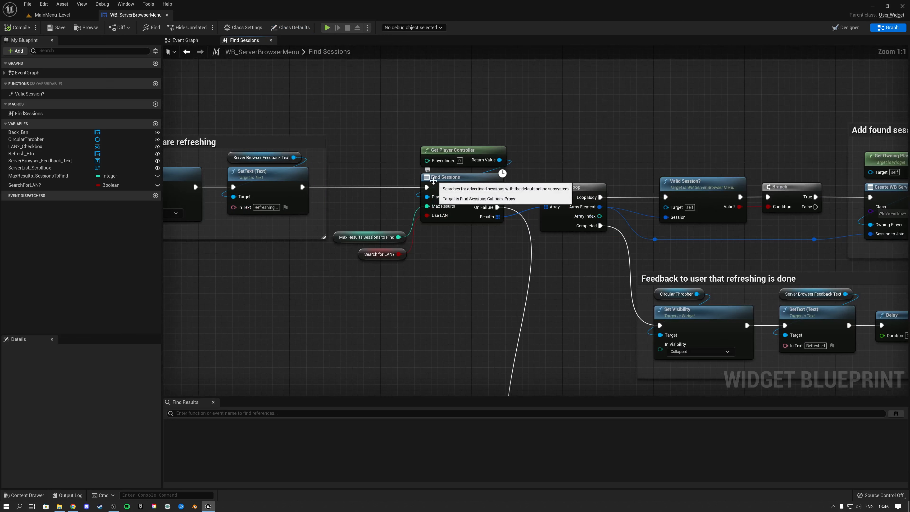
Add a Find Sessions Advanced node to the macro and place it below the existing Find Sessions node.
{"action": "right_click", "coordinate": [435, 260]}
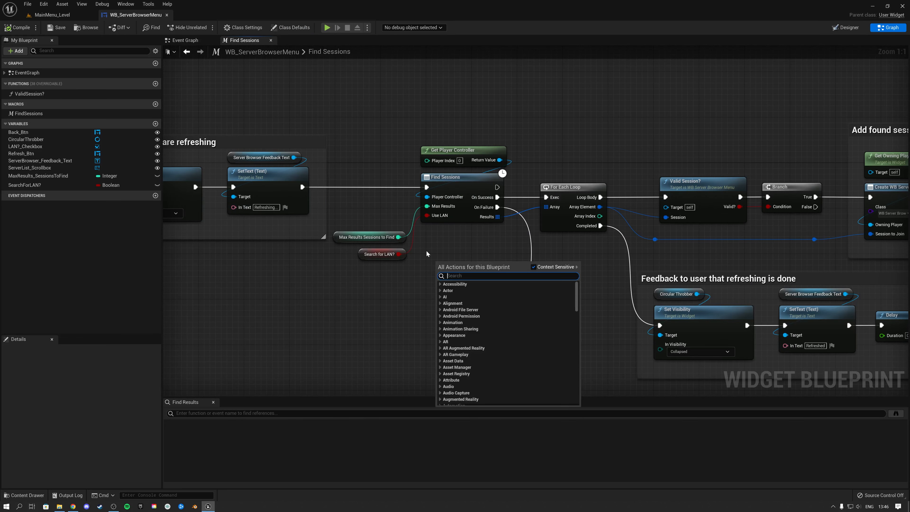
{"action": "type", "text": "find sessions"}
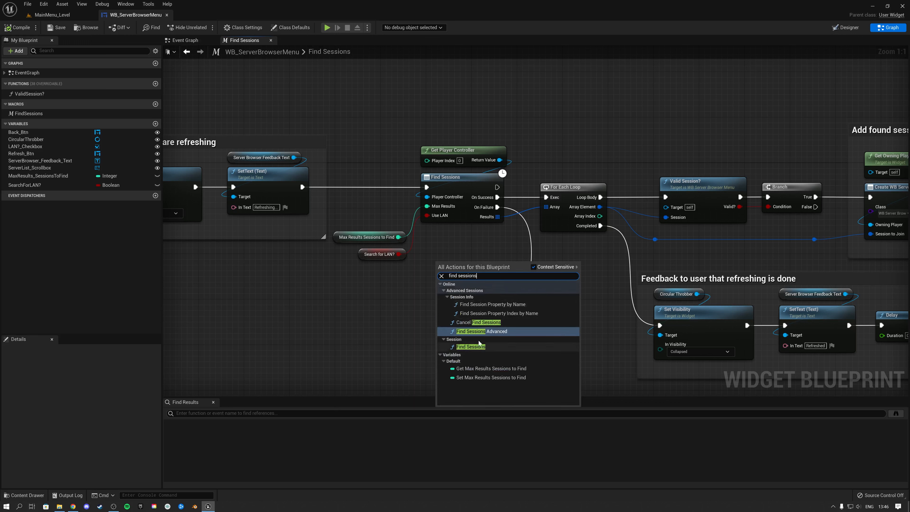
{"action": "left_click", "coordinate": [482, 331]}
{"action": "left_click_drag", "start_coordinate": [498, 263], "coordinate": [423, 292]}
{"action": "right_click_drag", "start_coordinate": [466, 268], "coordinate": [481, 251]}
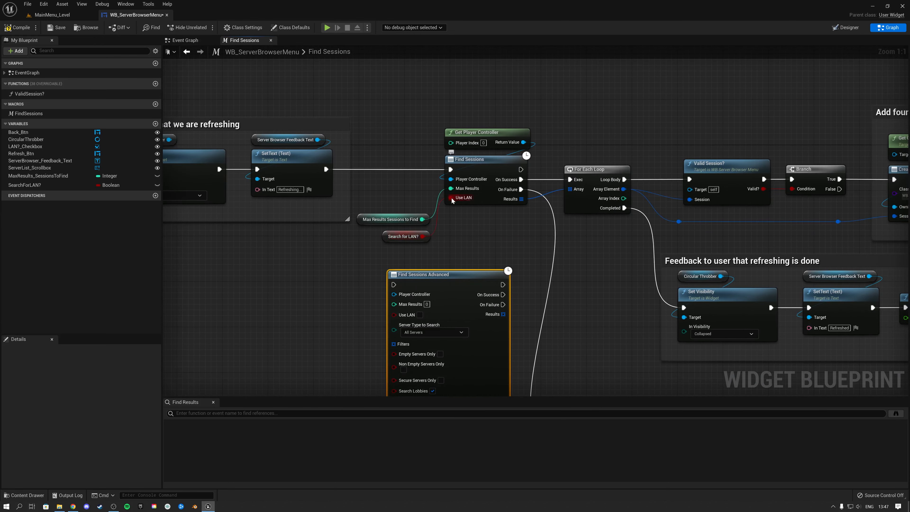
Transfer the Use LAN, Max Results, Player Controller and execution input links from Find Sessions to Find Sessions Advanced.
{"action": "left_click_drag", "start_coordinate": [452, 199], "coordinate": [394, 315], "text": "ctrl"}
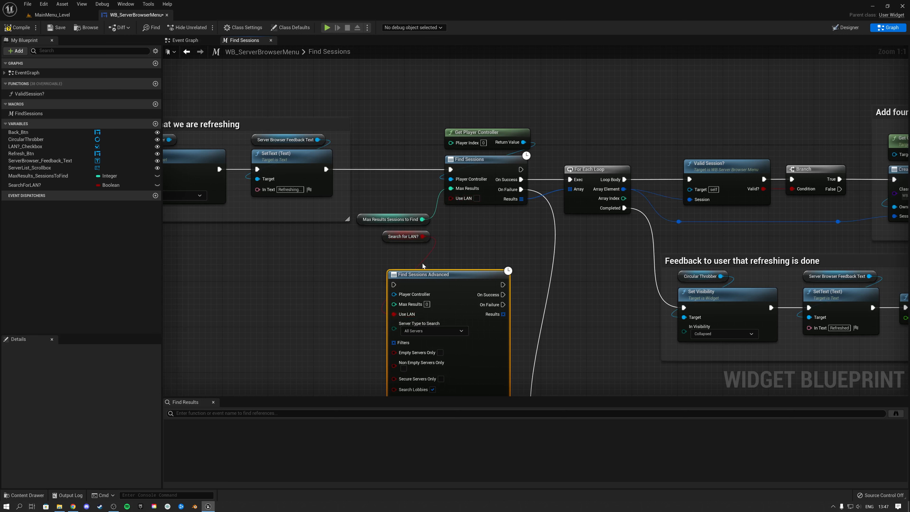
{"action": "left_click_drag", "start_coordinate": [454, 191], "coordinate": [475, 230], "text": "ctrl"}
{"action": "left_click_drag", "start_coordinate": [393, 309], "coordinate": [394, 304], "text": "ctrl"}
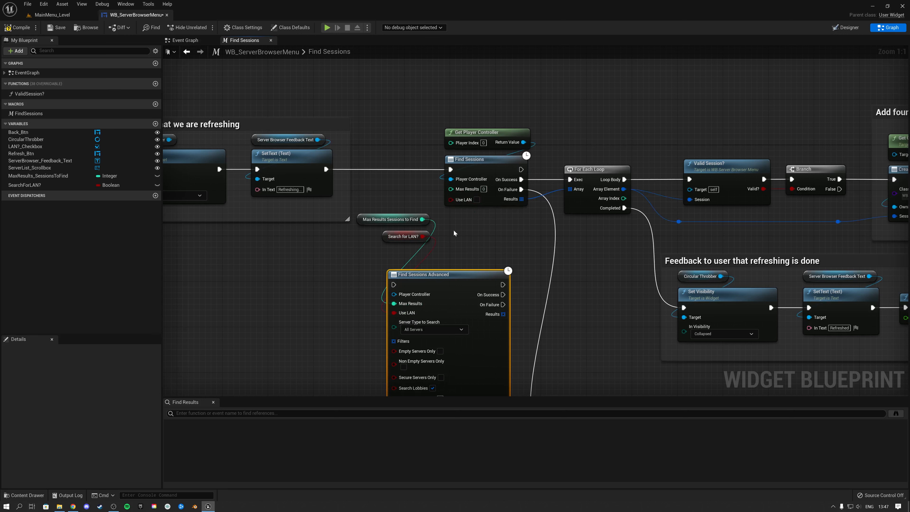
{"action": "left_click_drag", "start_coordinate": [451, 179], "coordinate": [395, 294], "text": "ctrl"}
{"action": "left_click_drag", "start_coordinate": [448, 174], "coordinate": [394, 284], "text": "ctrl"}
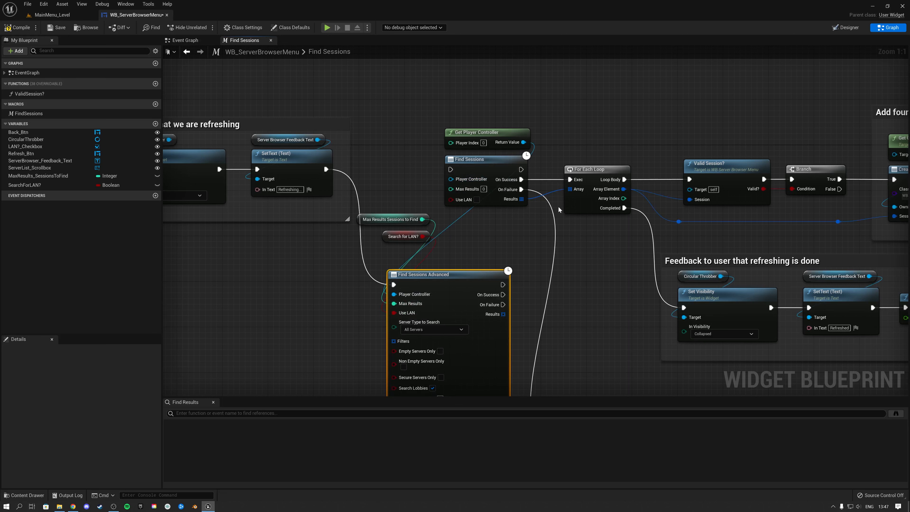
Rewire the On Failure, On Success and Results outputs from Find Sessions to Find Sessions Advanced, keeping the For Each Loop as target.
{"action": "left_click_drag", "start_coordinate": [519, 190], "coordinate": [503, 304], "text": "ctrl"}
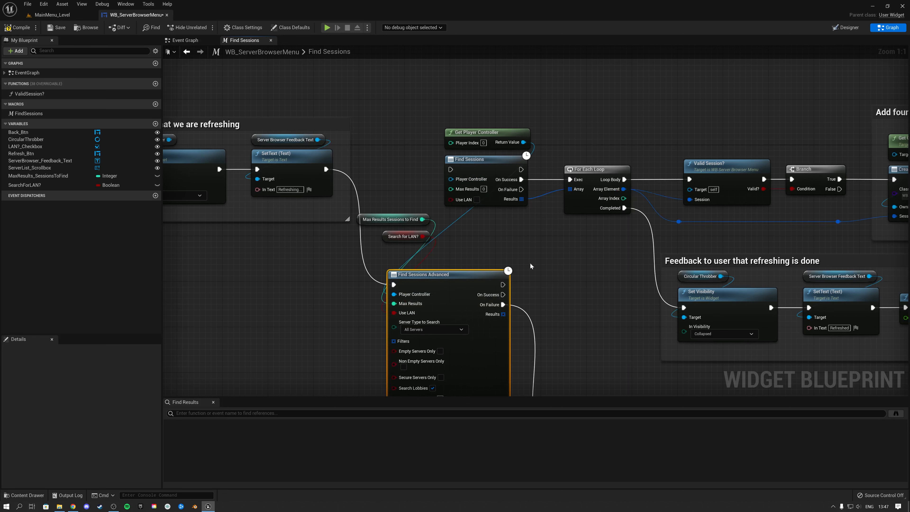
{"action": "left_click_drag", "start_coordinate": [573, 181], "coordinate": [533, 259], "text": "ctrl"}
{"action": "left_click", "coordinate": [504, 258]}
{"action": "left_click_drag", "start_coordinate": [503, 295], "coordinate": [570, 179]}
{"action": "right_click_drag", "start_coordinate": [606, 269], "coordinate": [524, 225]}
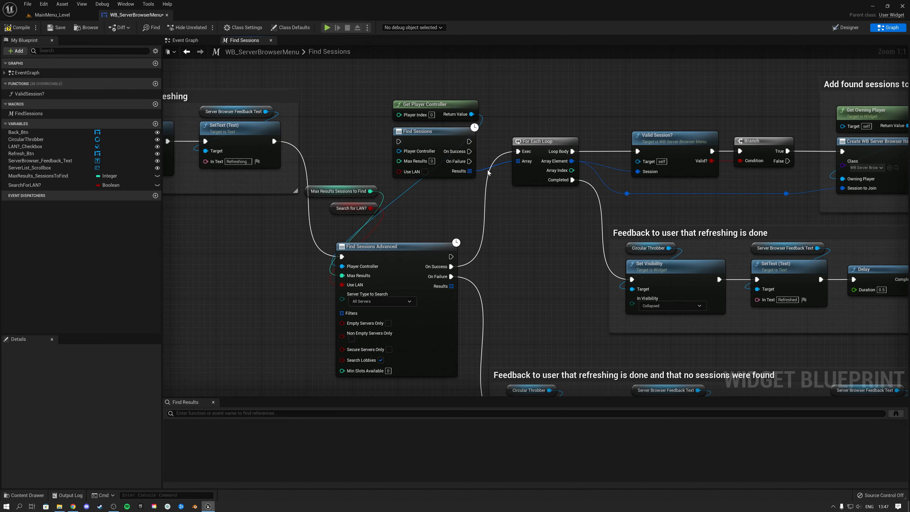
{"action": "left_click_drag", "start_coordinate": [470, 172], "coordinate": [451, 286], "text": "ctrl"}
{"action": "right_click_drag", "start_coordinate": [469, 207], "coordinate": [451, 247]}
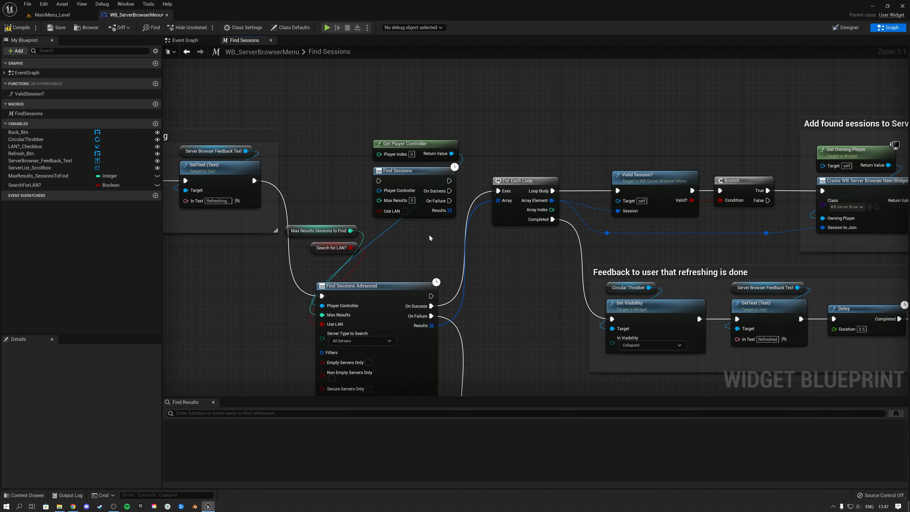
Delete the original Find Sessions node and move Find Sessions Advanced into its place beneath Get Player Controller.
{"action": "left_click_drag", "start_coordinate": [422, 179], "coordinate": [565, 95]}
{"action": "key", "text": "Delete"}
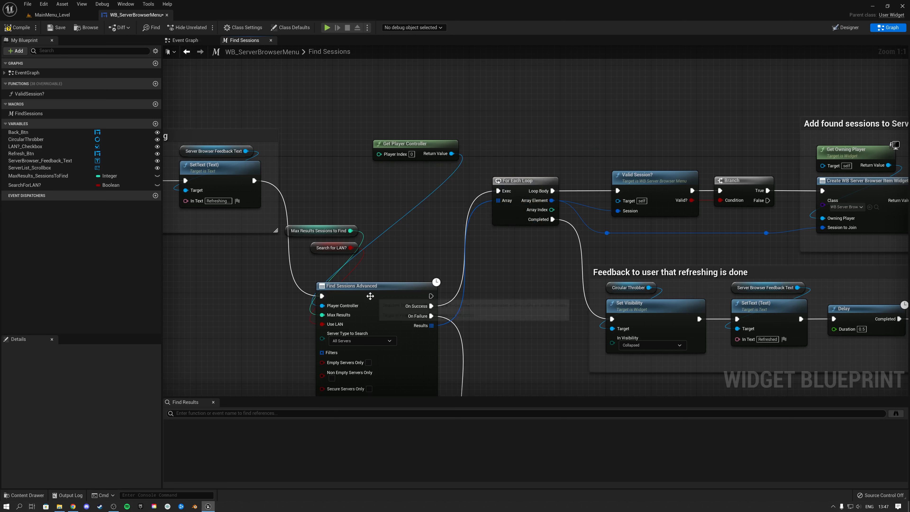
{"action": "left_click_drag", "start_coordinate": [370, 293], "coordinate": [417, 178]}
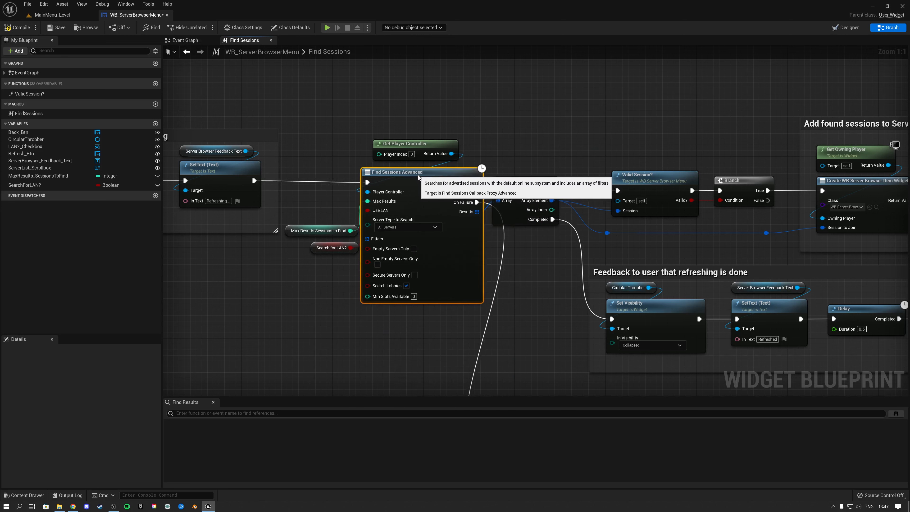
Tidy the macro layout by shifting the Max Results and Search for LAN variable nodes, Find Sessions Advanced and the For Each Loop apart.
{"action": "left_click_drag", "start_coordinate": [336, 267], "coordinate": [304, 250]}
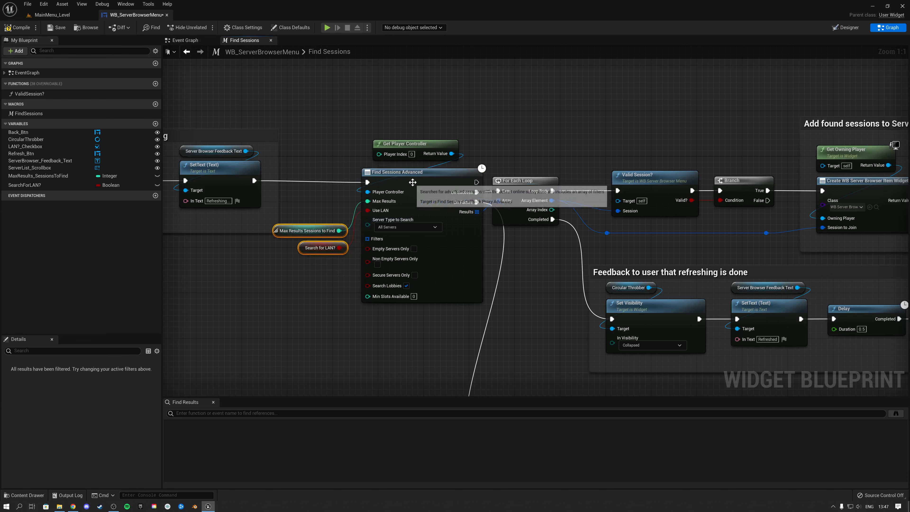
{"action": "left_click_drag", "start_coordinate": [417, 174], "coordinate": [412, 169]}
{"action": "left_click", "coordinate": [521, 272]}
{"action": "right_click_drag", "start_coordinate": [522, 272], "coordinate": [481, 253]}
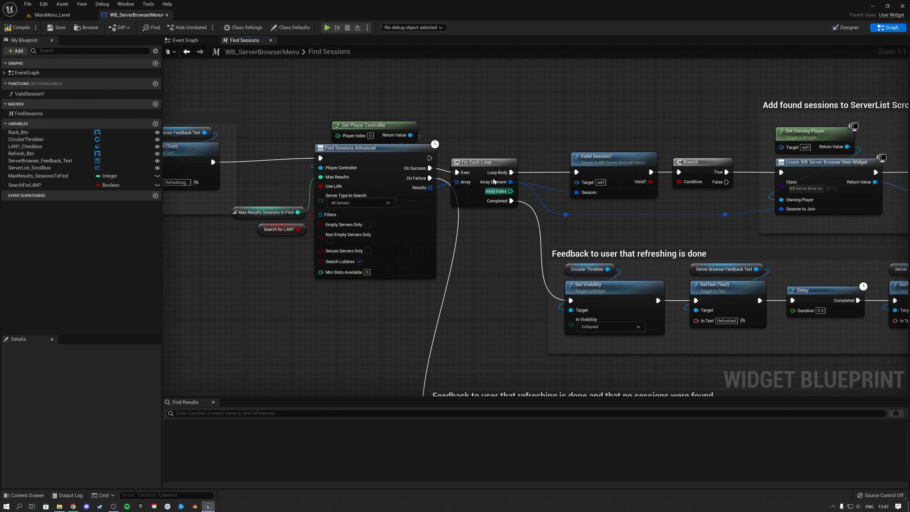
{"action": "left_click_drag", "start_coordinate": [474, 160], "coordinate": [492, 158]}
{"action": "right_click_drag", "start_coordinate": [502, 260], "coordinate": [539, 263]}
{"action": "left_click_drag", "start_coordinate": [451, 308], "coordinate": [408, 131]}
{"action": "left_click", "coordinate": [514, 127]}
{"action": "scroll", "coordinate": [510, 133], "scroll_direction": "down", "scroll_amount": 3}
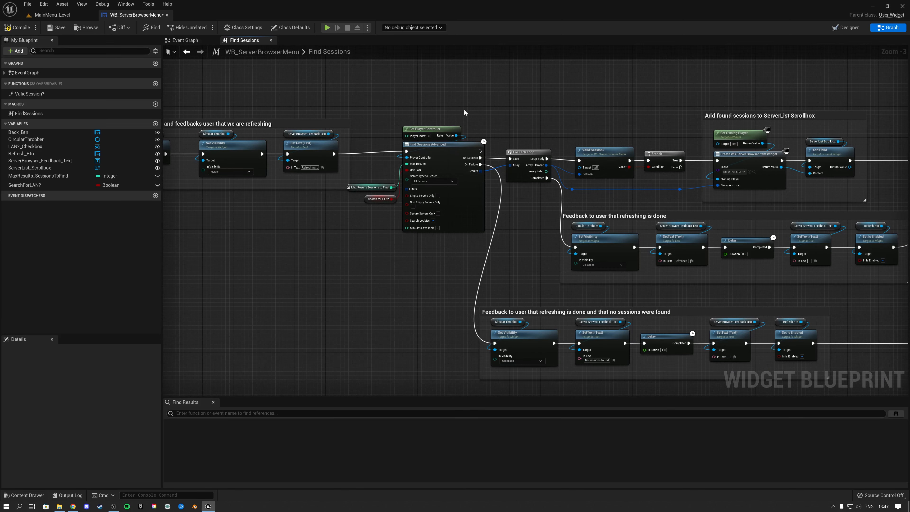
{"action": "scroll", "coordinate": [464, 113], "scroll_direction": "up", "scroll_amount": 2}
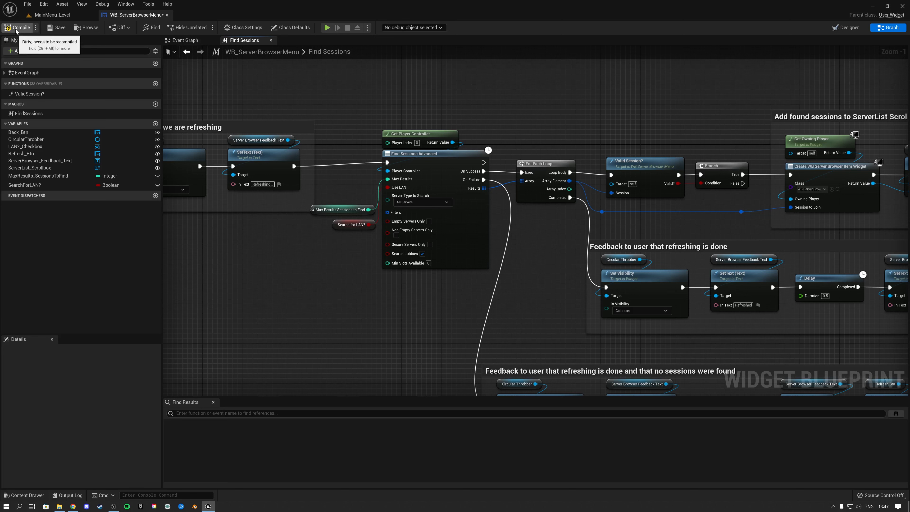
Compile, save and close WB_ServerBrowserMenu, and collapse the project's folder tree back to the Content folder.
{"action": "left_click", "coordinate": [54, 28]}
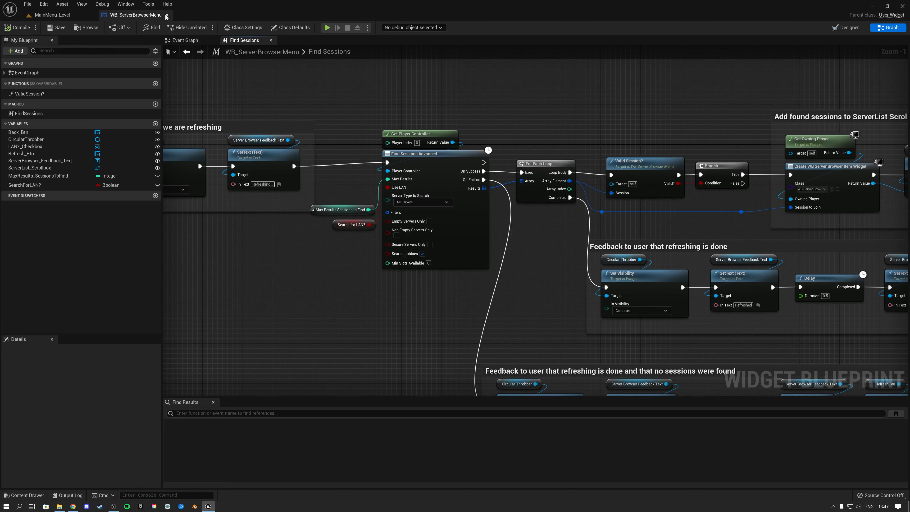
{"action": "left_click", "coordinate": [167, 15]}
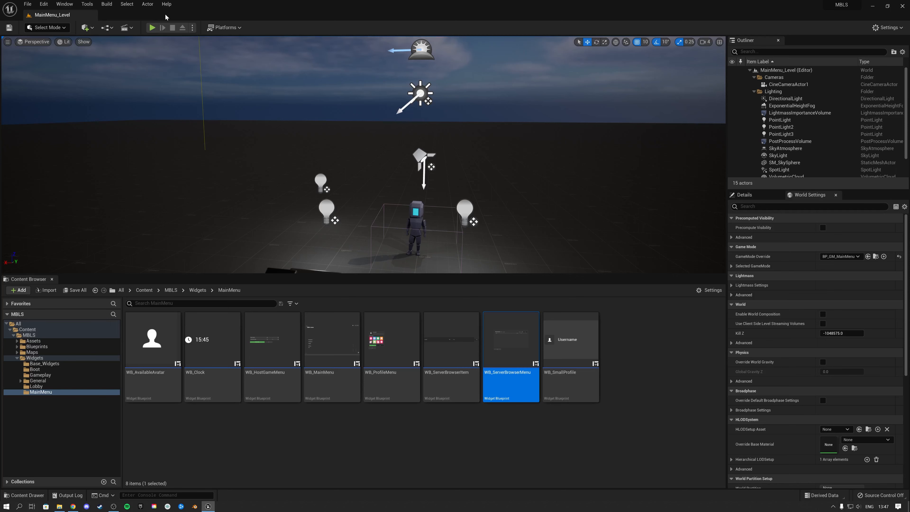
{"action": "double_click", "coordinate": [20, 358]}
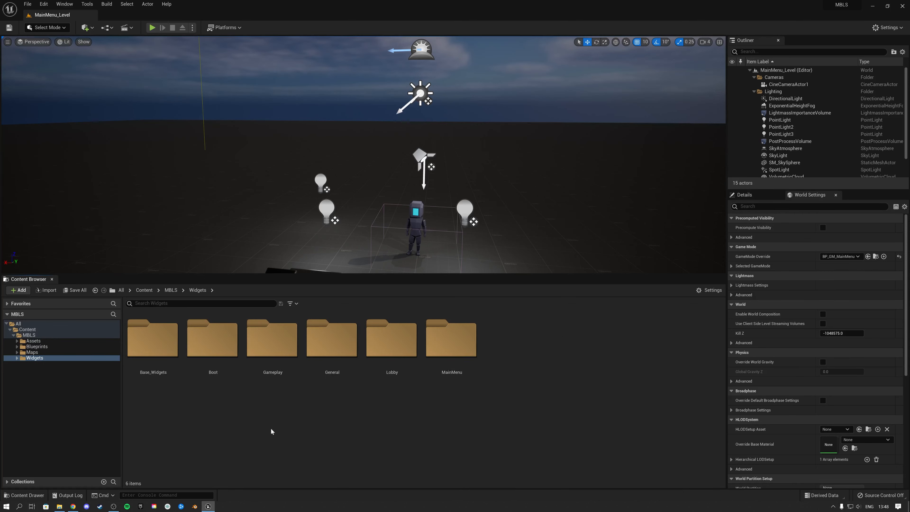
{"action": "left_click", "coordinate": [14, 336]}
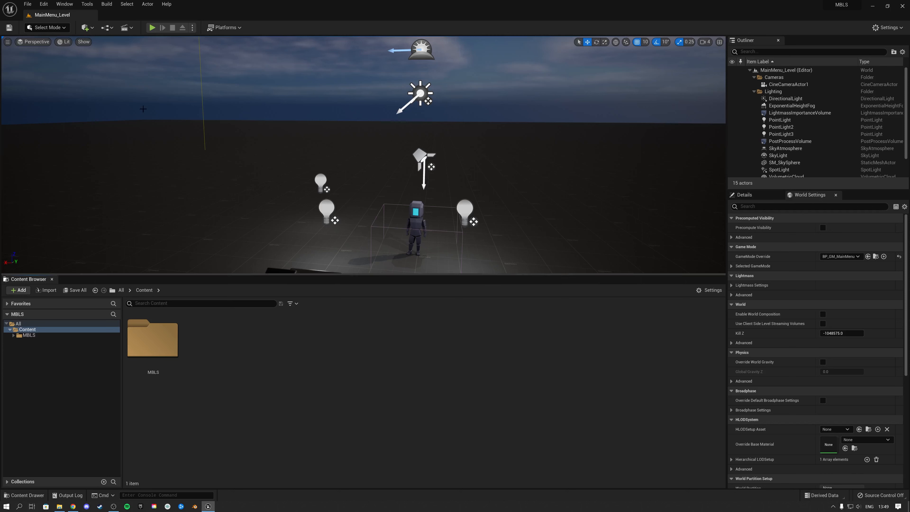
Add an empty C++ class named MyClass with parent class None to the MBLS module and agree to edit its code.
{"action": "left_click", "coordinate": [87, 4]}
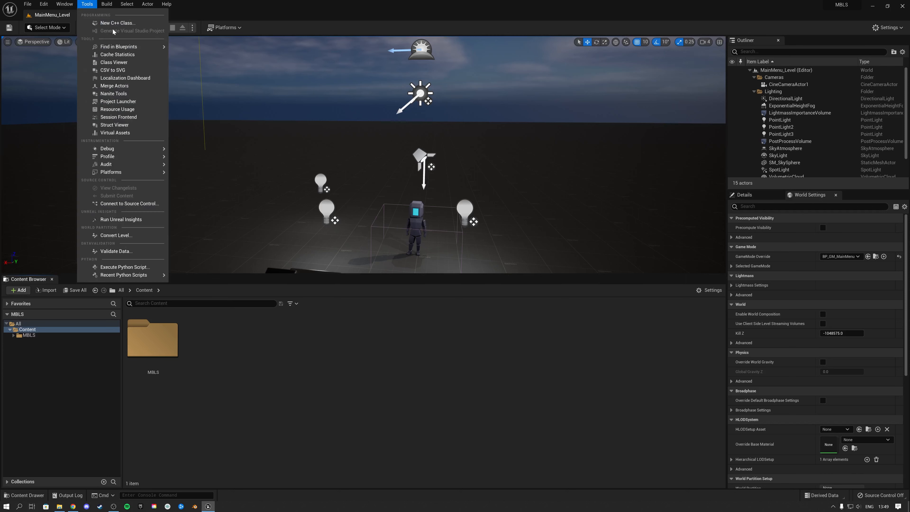
{"action": "left_click", "coordinate": [116, 23]}
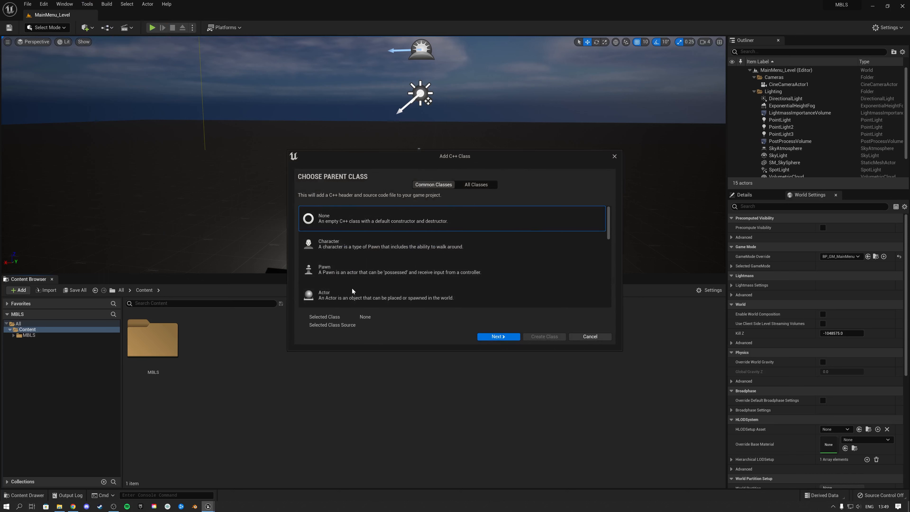
{"action": "left_click", "coordinate": [496, 337]}
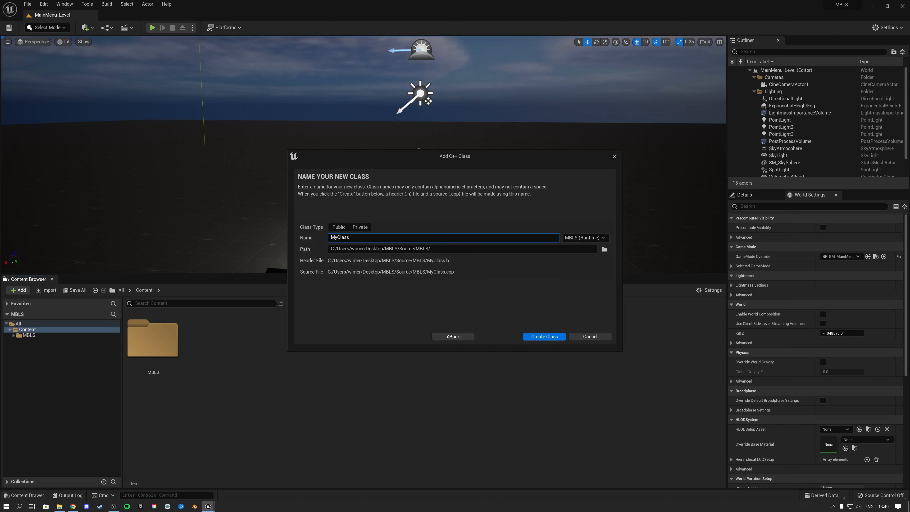
{"action": "left_click", "coordinate": [538, 338]}
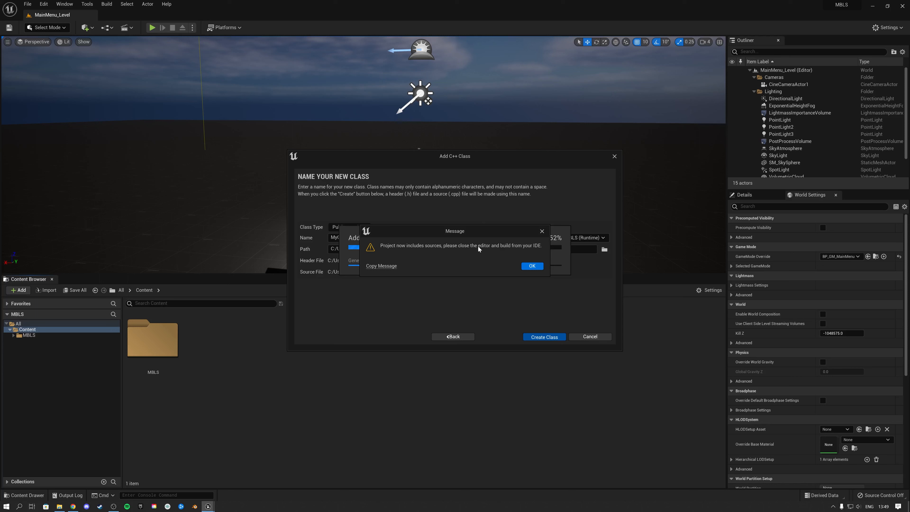
{"action": "left_click", "coordinate": [532, 266]}
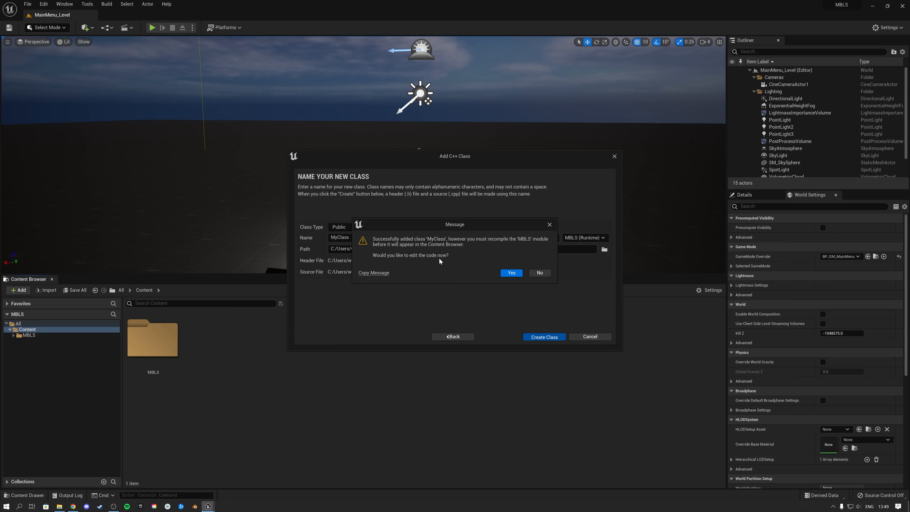
{"action": "left_click", "coordinate": [510, 275]}
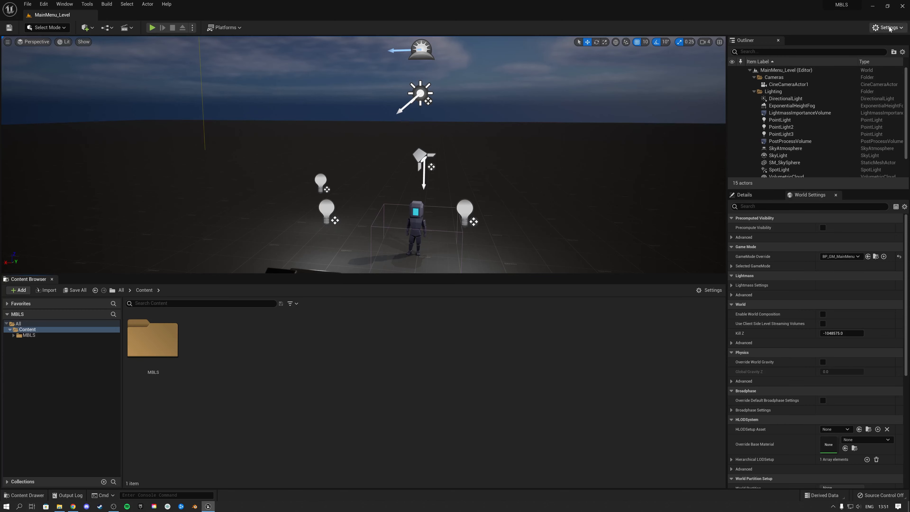
Close the Unreal Editor and open MBLS.sln from the MBLS project folder in Visual Studio.
{"action": "left_click", "coordinate": [902, 6]}
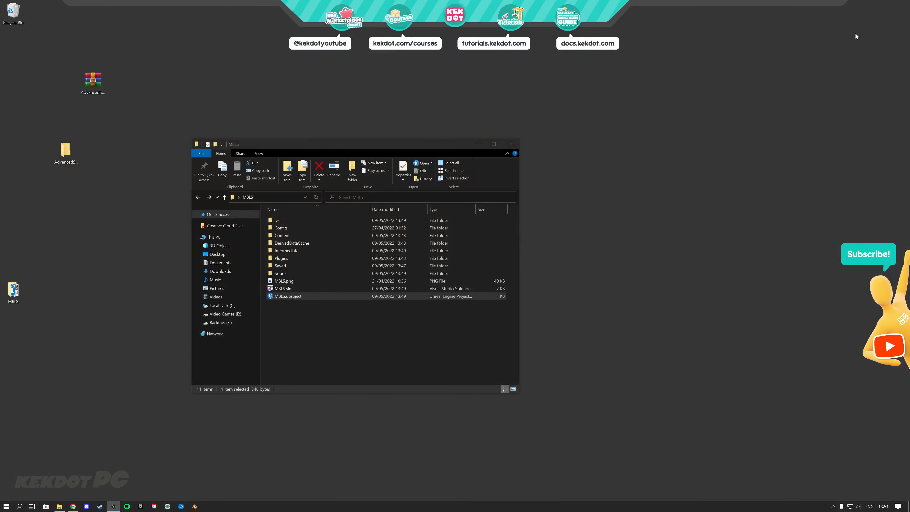
{"action": "left_click", "coordinate": [330, 316]}
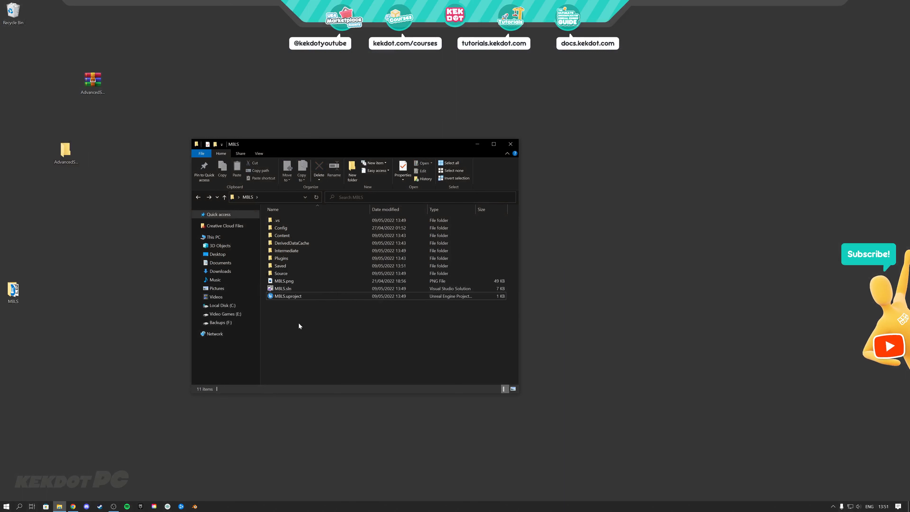
{"action": "double_click", "coordinate": [296, 287]}
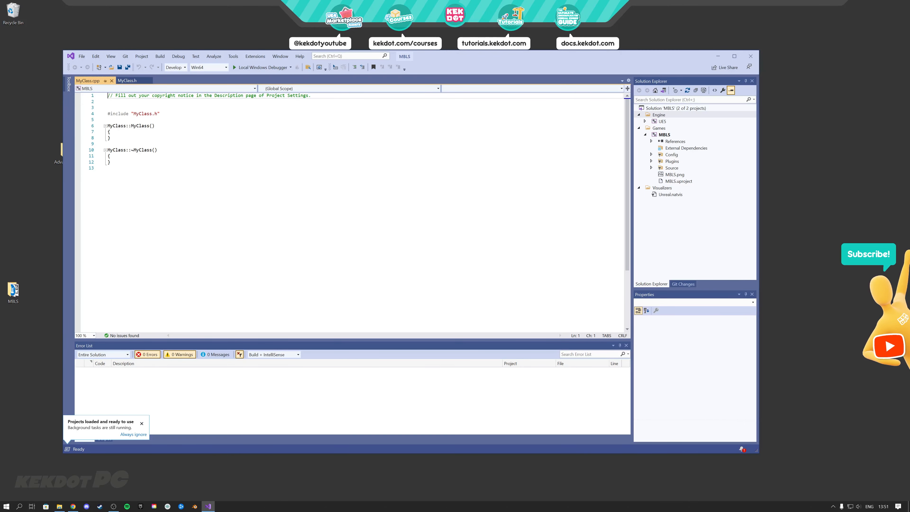
Set the solution configuration to Development Editor and build the MBLS project under Games.
{"action": "left_click", "coordinate": [185, 67]}
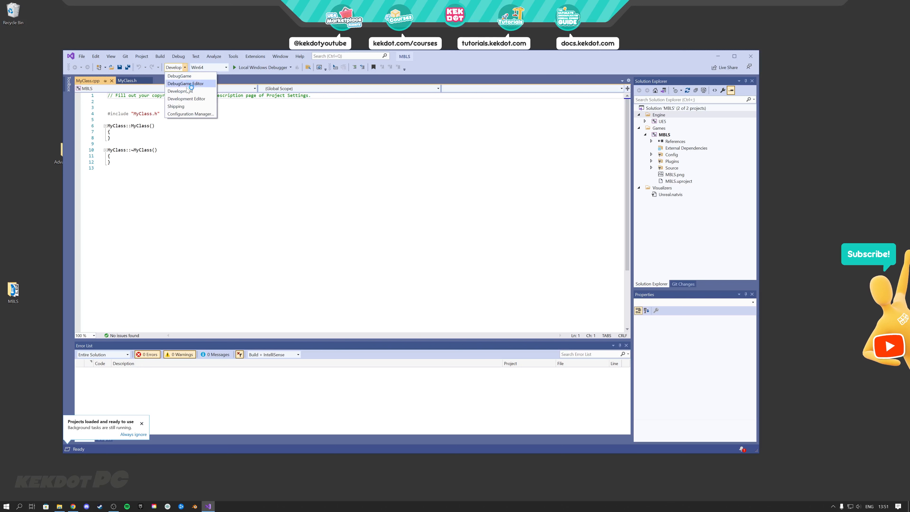
{"action": "left_click", "coordinate": [185, 98]}
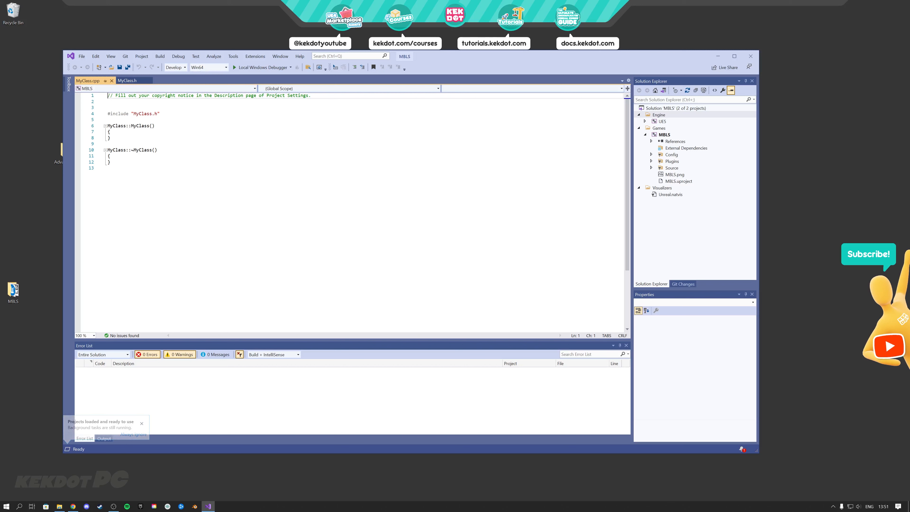
{"action": "left_click", "coordinate": [671, 136]}
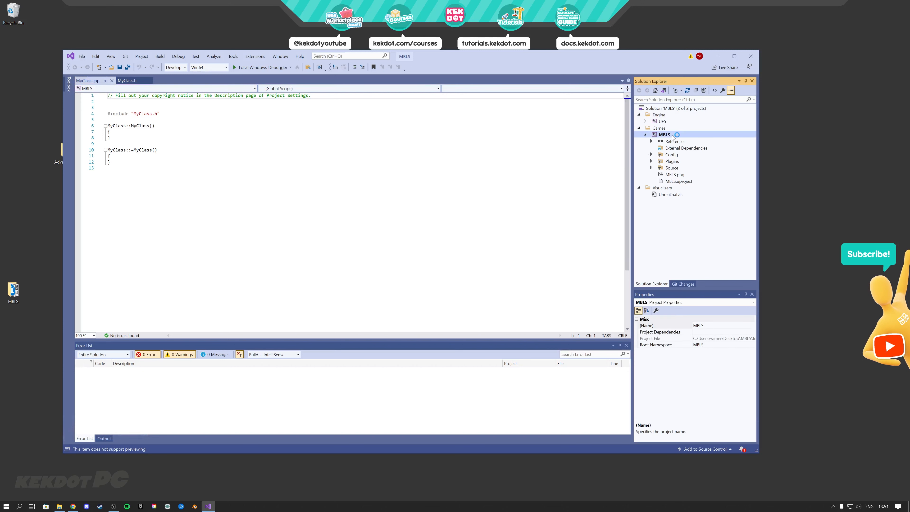
{"action": "right_click", "coordinate": [672, 136]}
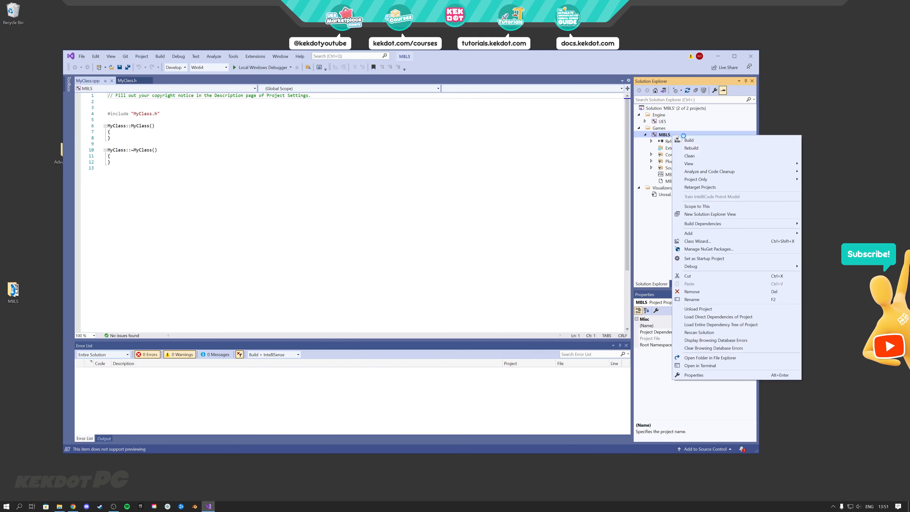
{"action": "left_click", "coordinate": [689, 141]}
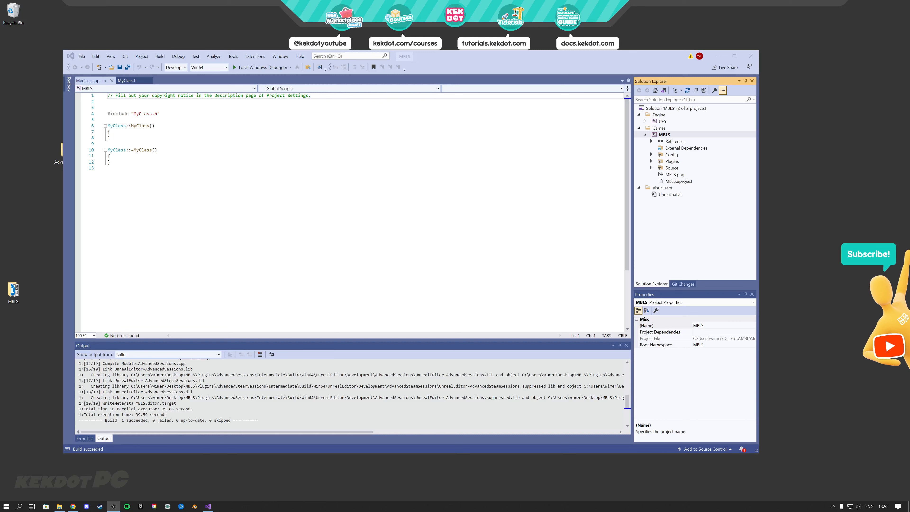
Close Visual Studio, return to the MBLS project folder and bring up the Steam client.
{"action": "left_click", "coordinate": [750, 55]}
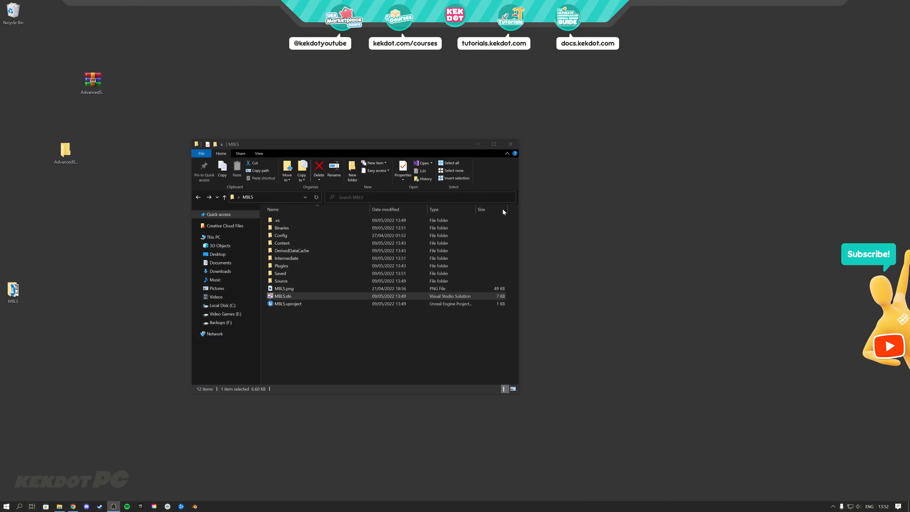
{"action": "left_click", "coordinate": [352, 323]}
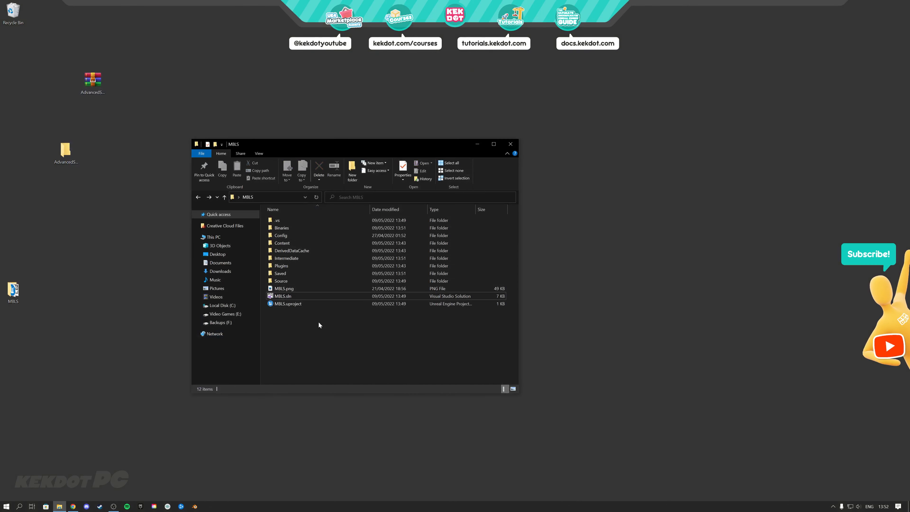
{"action": "left_click_drag", "start_coordinate": [330, 144], "coordinate": [323, 138]}
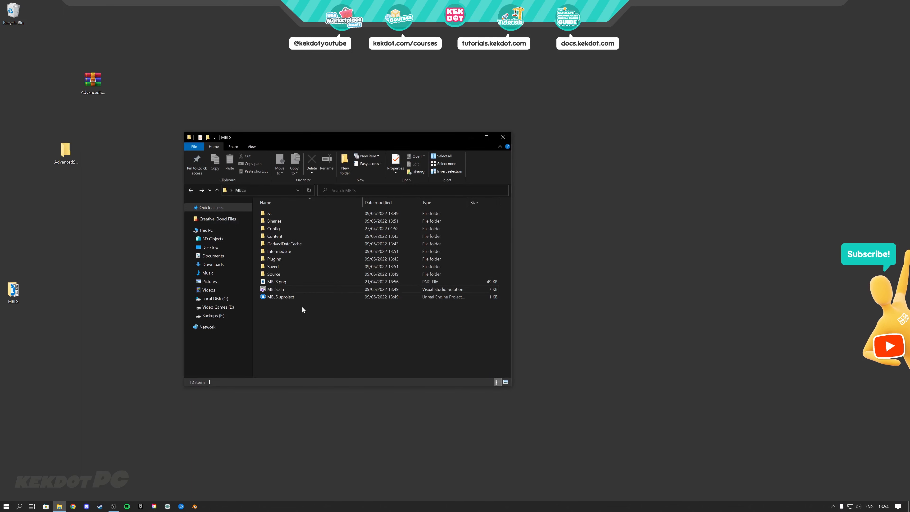
{"action": "left_click", "coordinate": [100, 506]}
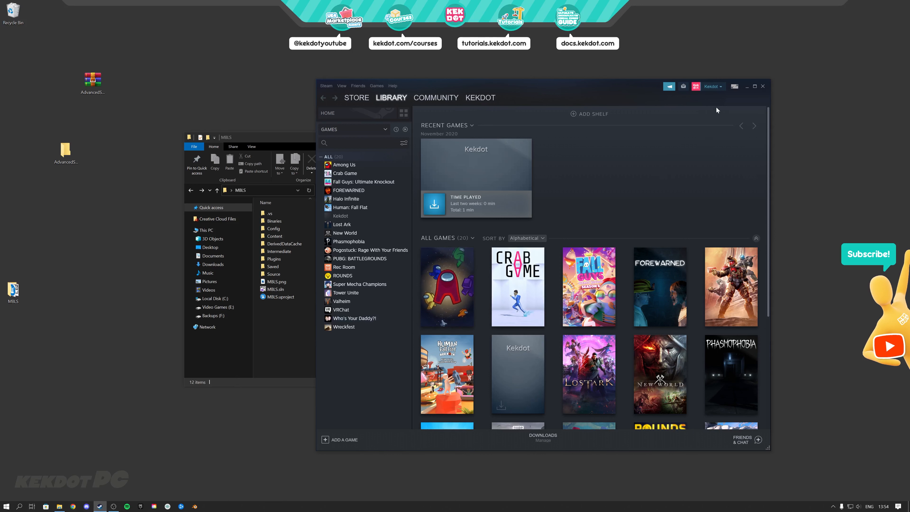
Arrange the Steam library window and the MBLS project folder window beside each other on the desktop.
{"action": "left_click_drag", "start_coordinate": [577, 83], "coordinate": [610, 77]}
{"action": "left_click_drag", "start_coordinate": [313, 138], "coordinate": [211, 169]}
{"action": "left_click_drag", "start_coordinate": [583, 76], "coordinate": [577, 75]}
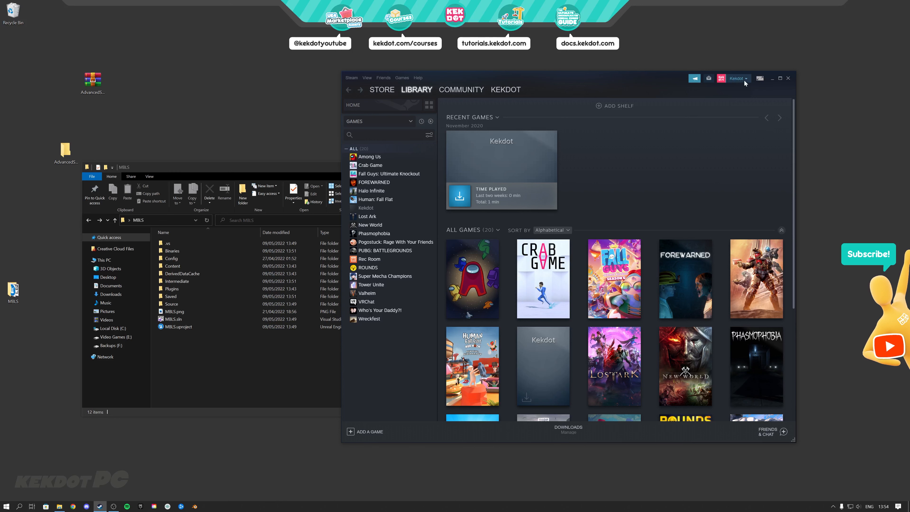
{"action": "left_click_drag", "start_coordinate": [624, 80], "coordinate": [641, 85]}
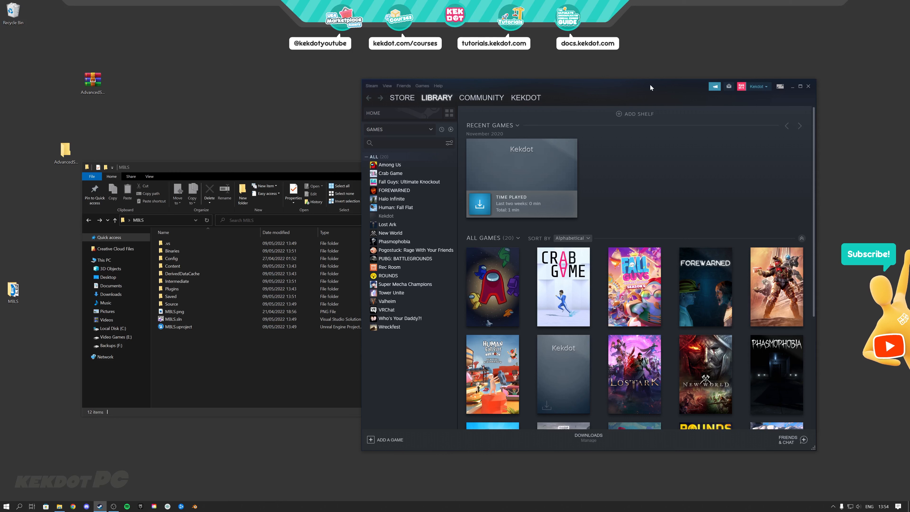
{"action": "left_click_drag", "start_coordinate": [650, 85], "coordinate": [660, 85]}
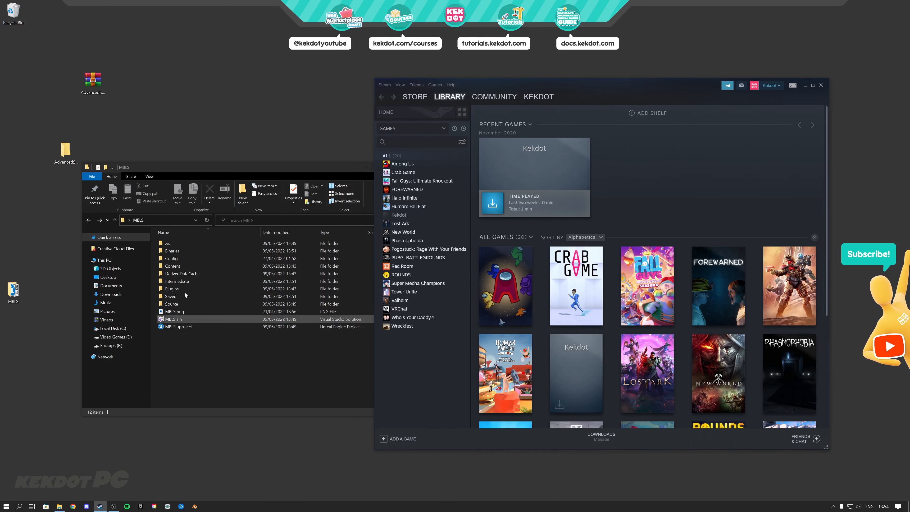
{"action": "left_click_drag", "start_coordinate": [222, 167], "coordinate": [236, 194]}
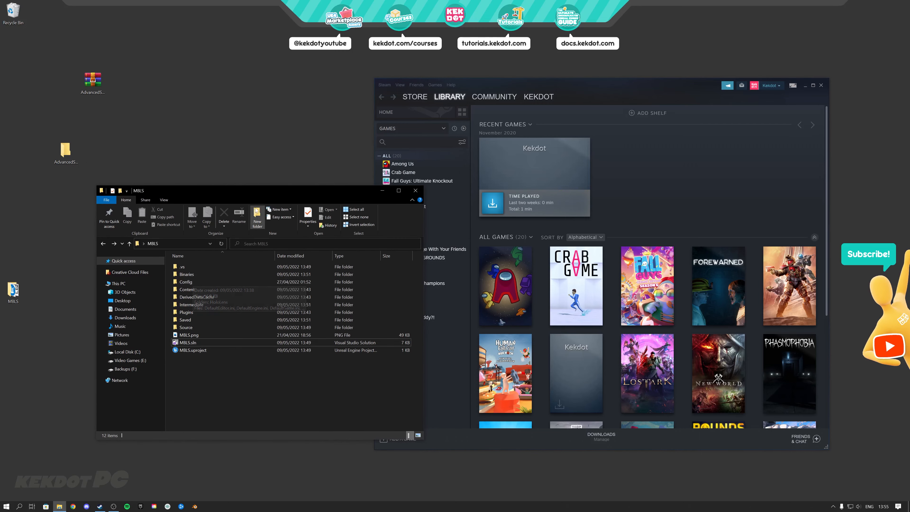
{"action": "left_click_drag", "start_coordinate": [261, 190], "coordinate": [247, 201]}
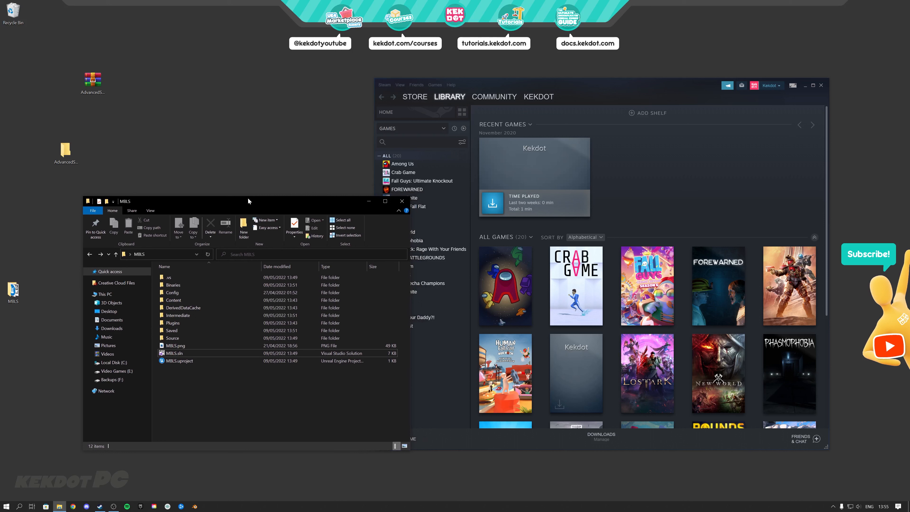
{"action": "left_click_drag", "start_coordinate": [279, 199], "coordinate": [279, 220]}
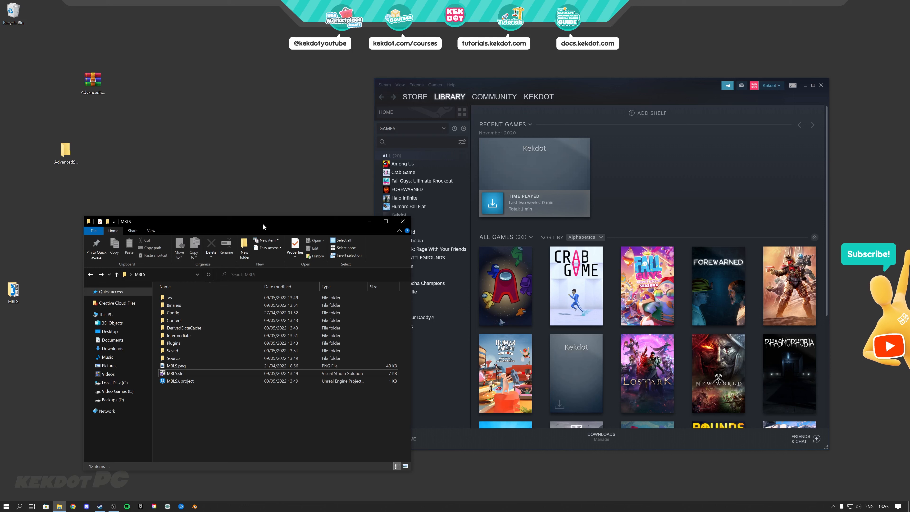
{"action": "left_click_drag", "start_coordinate": [263, 225], "coordinate": [263, 216]}
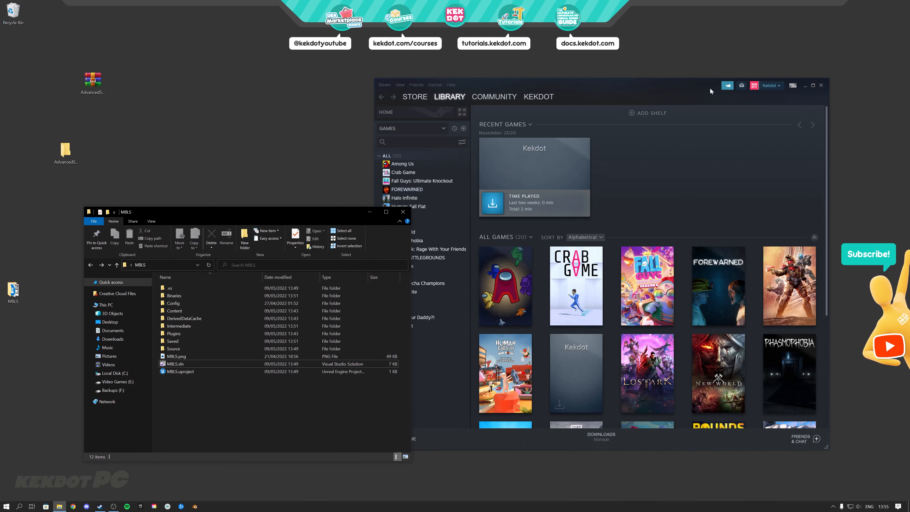
Open MBLS.uproject in Unreal Engine and launch the main menu level as a Standalone Game.
{"action": "double_click", "coordinate": [191, 373]}
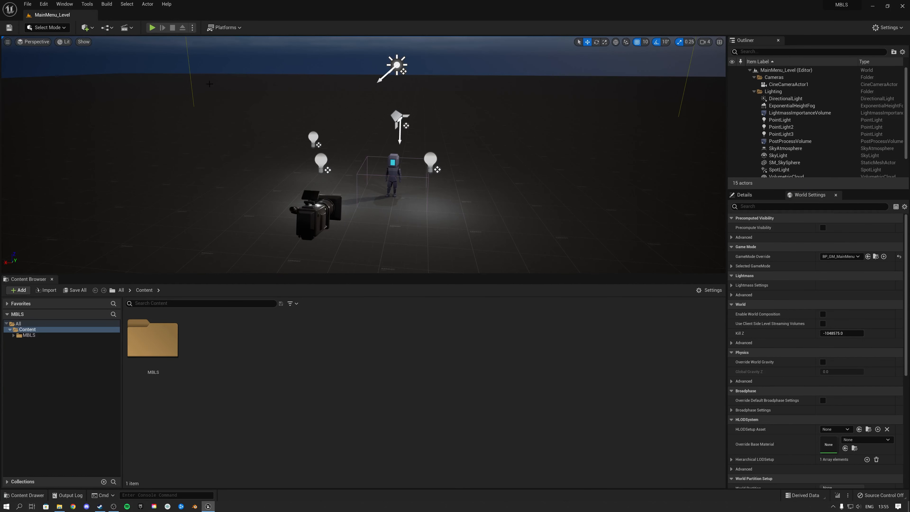
{"action": "left_click", "coordinate": [192, 28]}
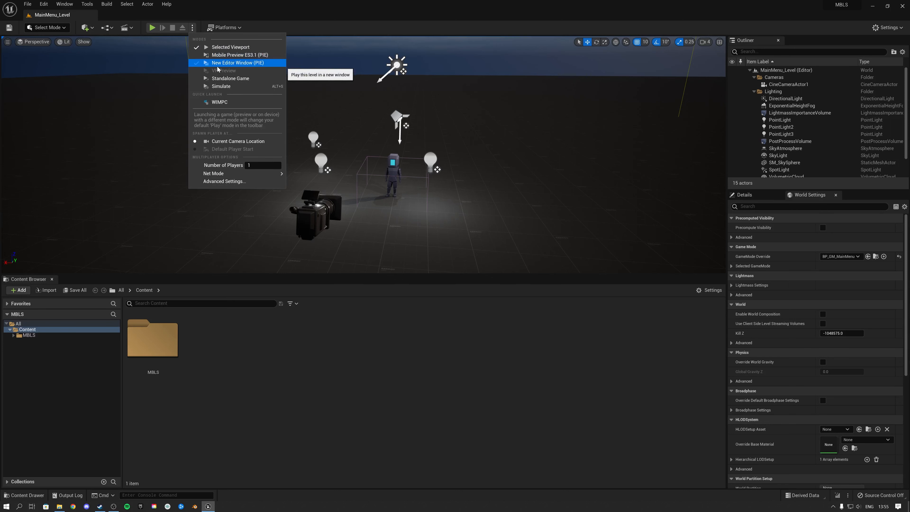
{"action": "left_click", "coordinate": [217, 79]}
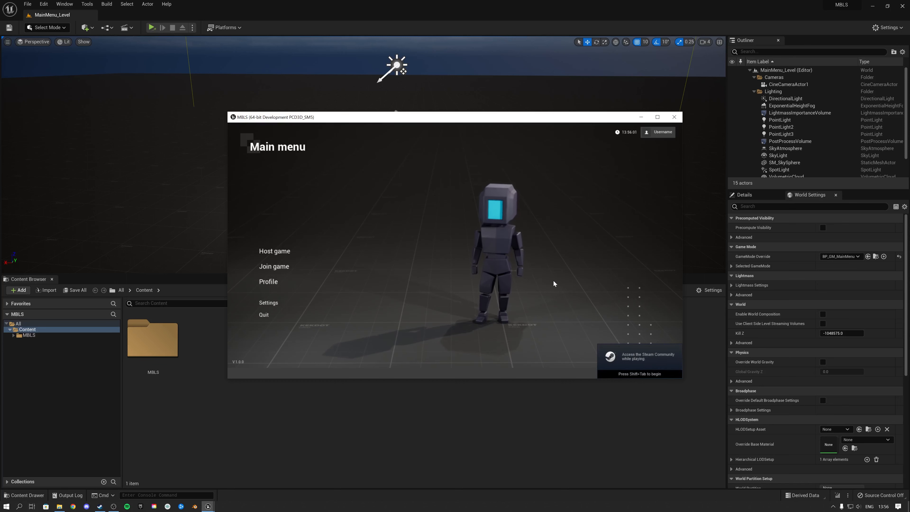
Check the Steam overlay in the standalone game, moving its friends panel aside, and return to the main menu.
{"action": "key", "text": "shift+Tab"}
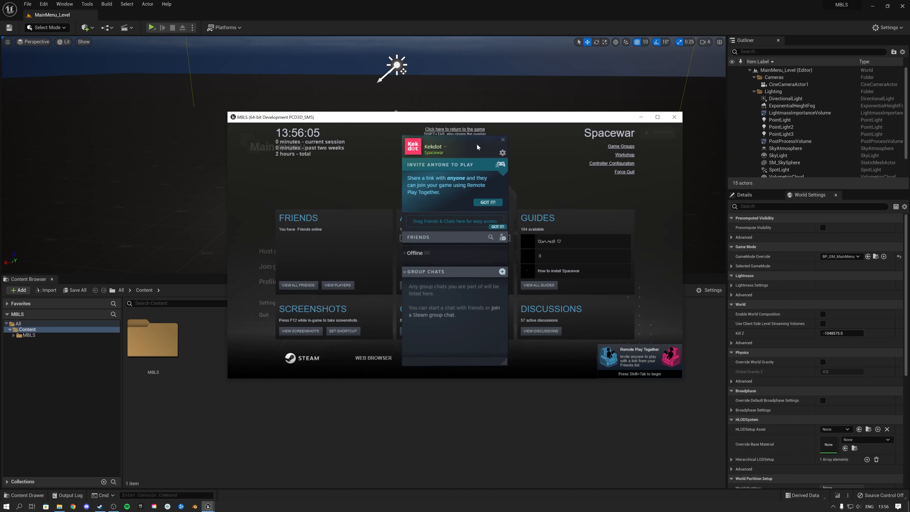
{"action": "left_click_drag", "start_coordinate": [476, 144], "coordinate": [523, 152]}
{"action": "key", "text": "shift+Tab"}
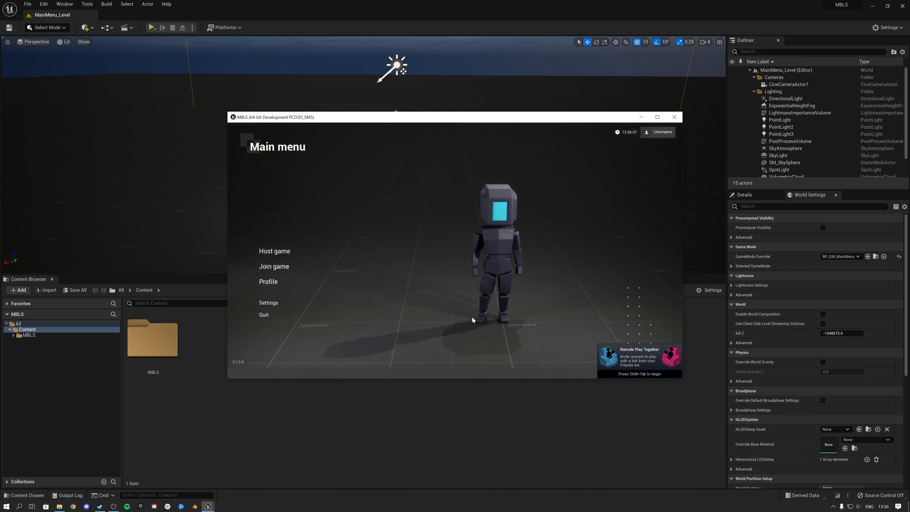